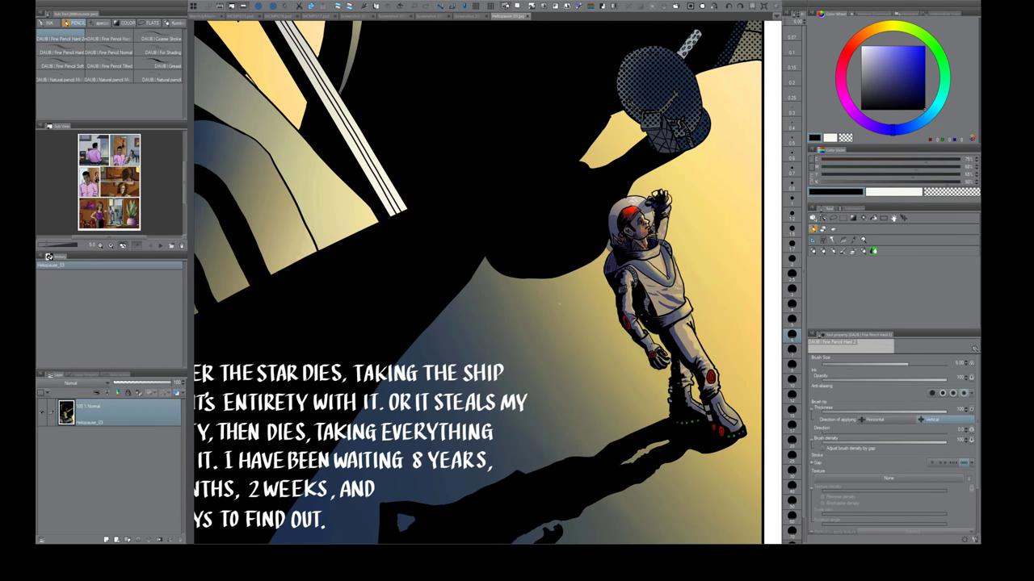
left_click(830, 220)
mouse_move(673, 252)
left_mouse_down()
mouse_move(660, 194)
mouse_move(651, 247)
left_mouse_up()
mouse_move(656, 197)
left_mouse_down()
mouse_move(617, 218)
mouse_move(638, 266)
left_mouse_up()
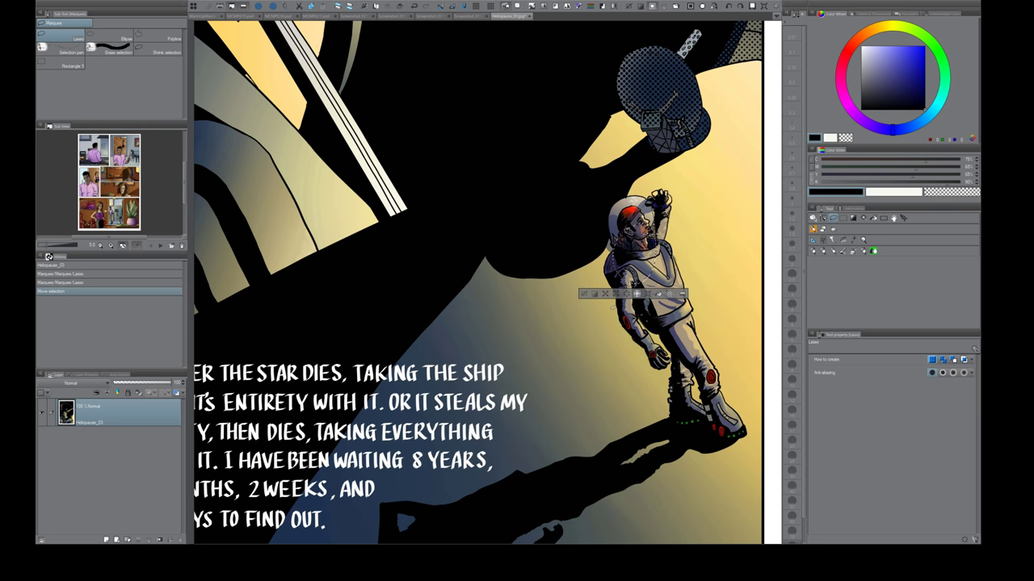
key("ctrl+d")
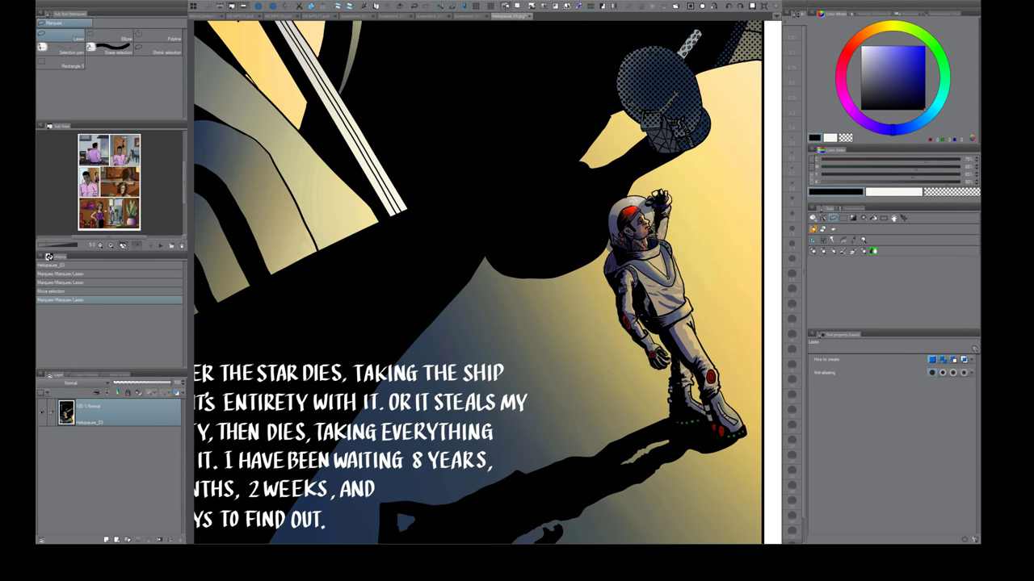
- Review the whole comic page, including its top and bottom captions
key("ctrl+minus")
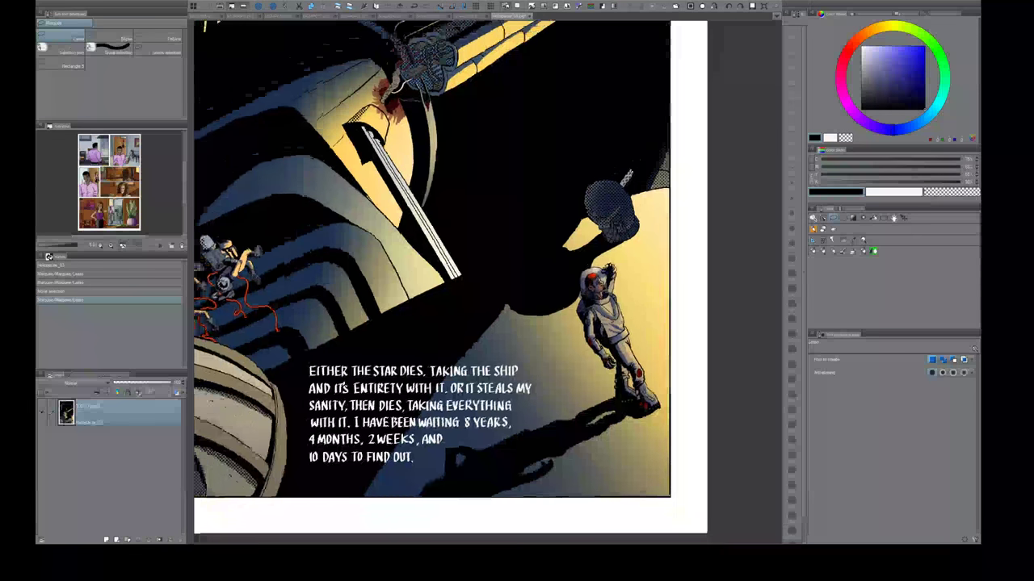
key("ctrl+plus")
key("ctrl+0")
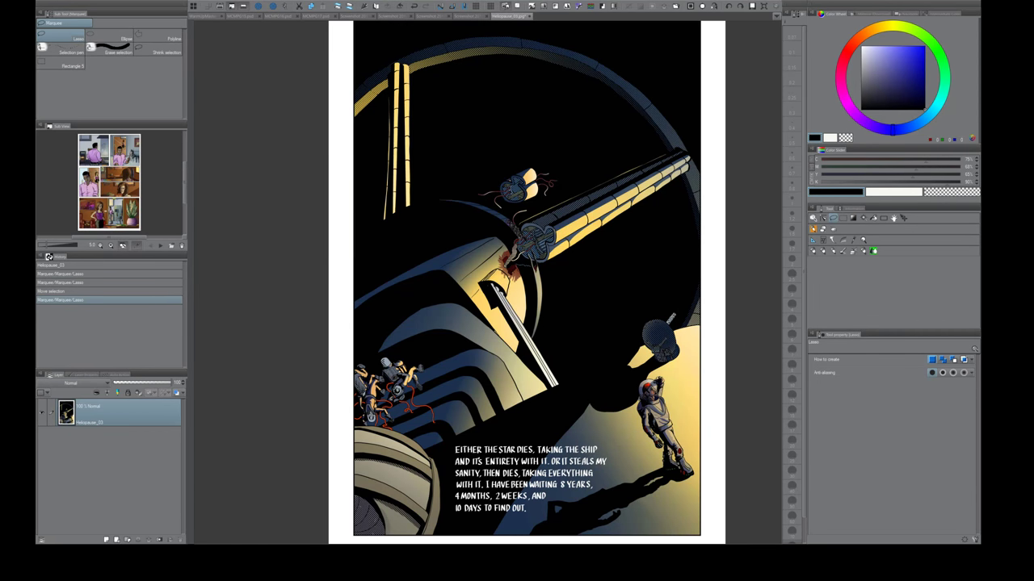
scroll(507, 282, "right", 2)
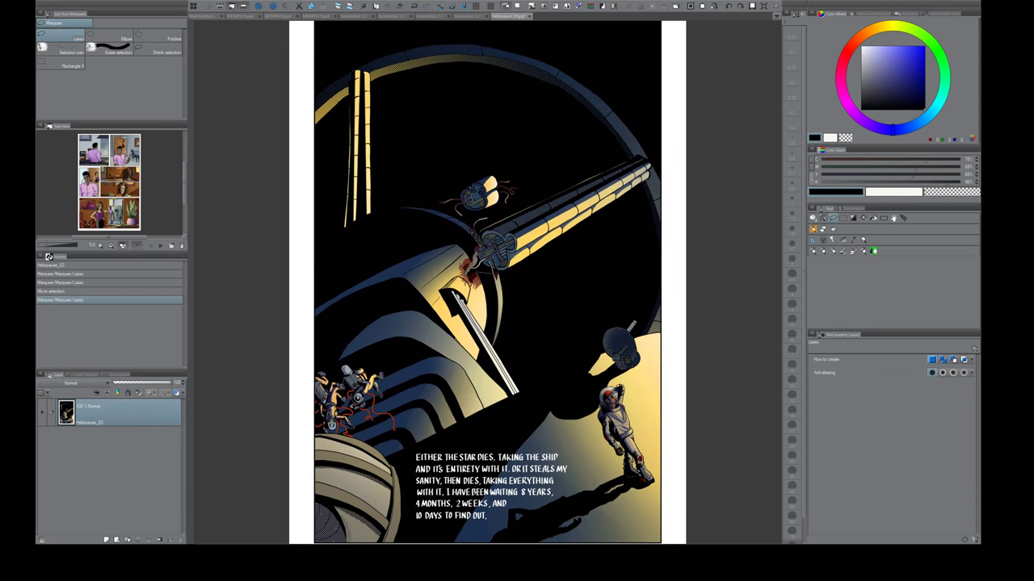
key("ctrl+0")
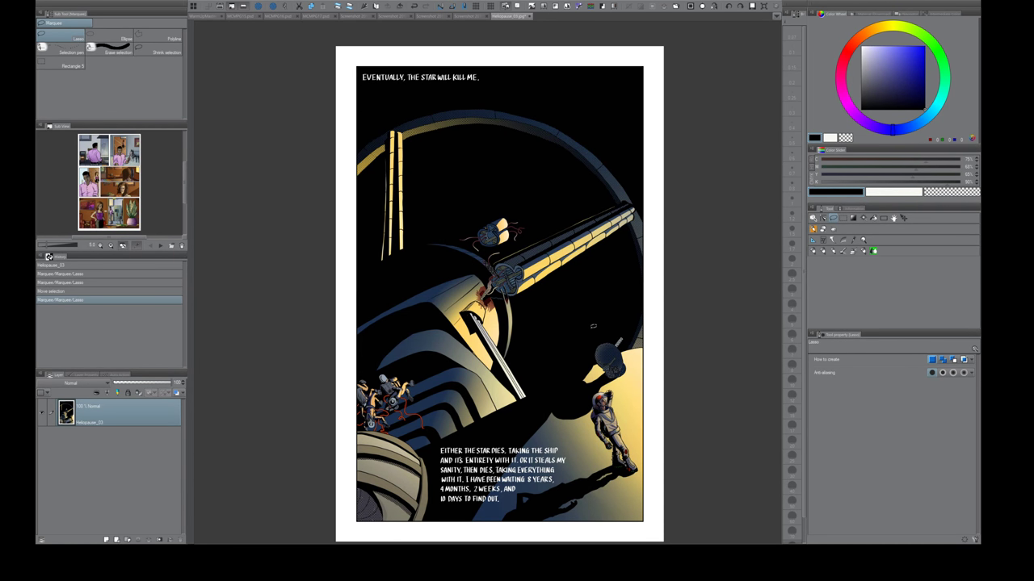
- Look through the open screenshots of the comics group, the two forums and the Kickstarter campaign, plus the inked five-panel page
left_click(467, 16)
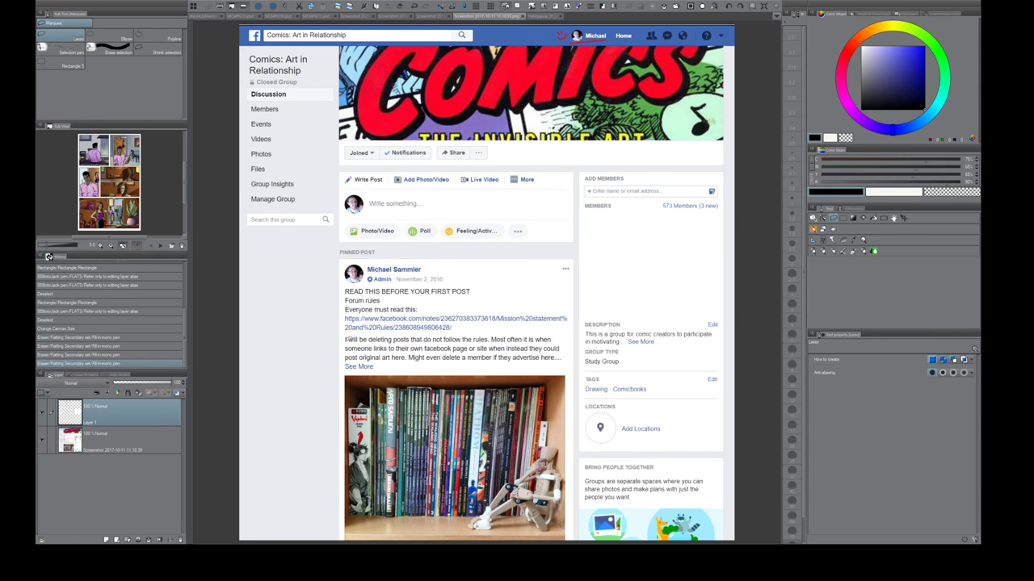
left_click(436, 16)
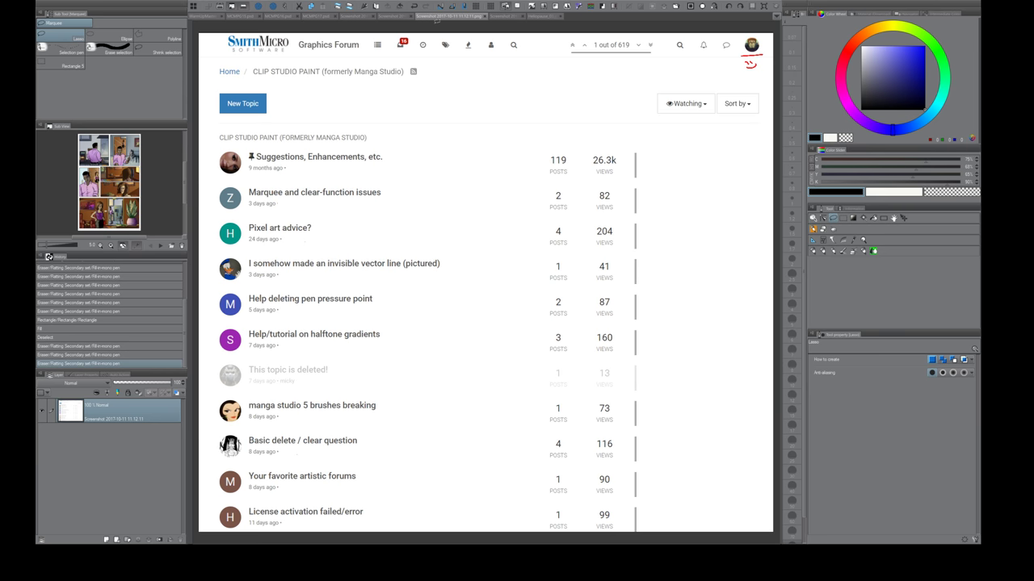
left_click(390, 16)
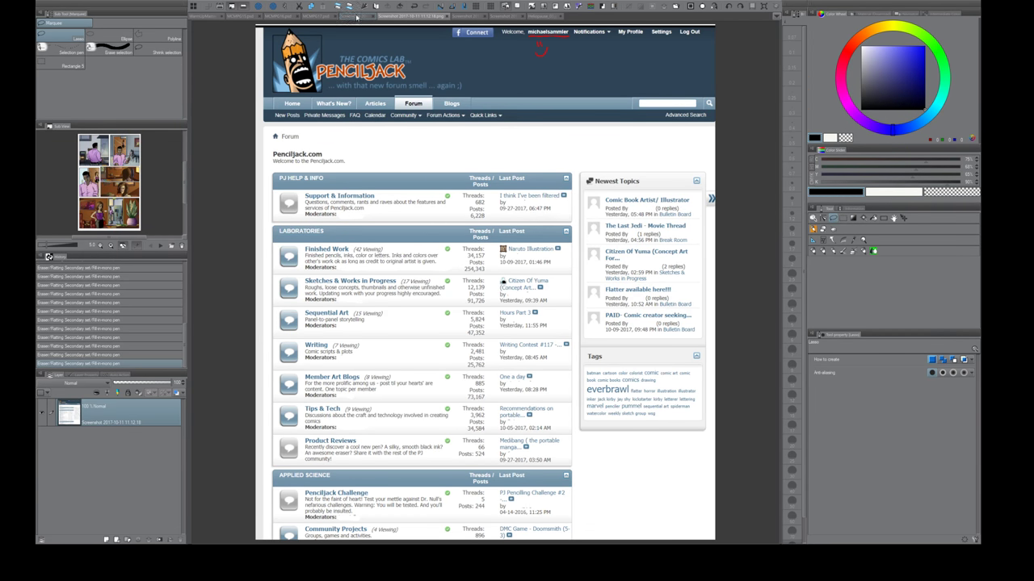
left_click(359, 16)
left_click(315, 17)
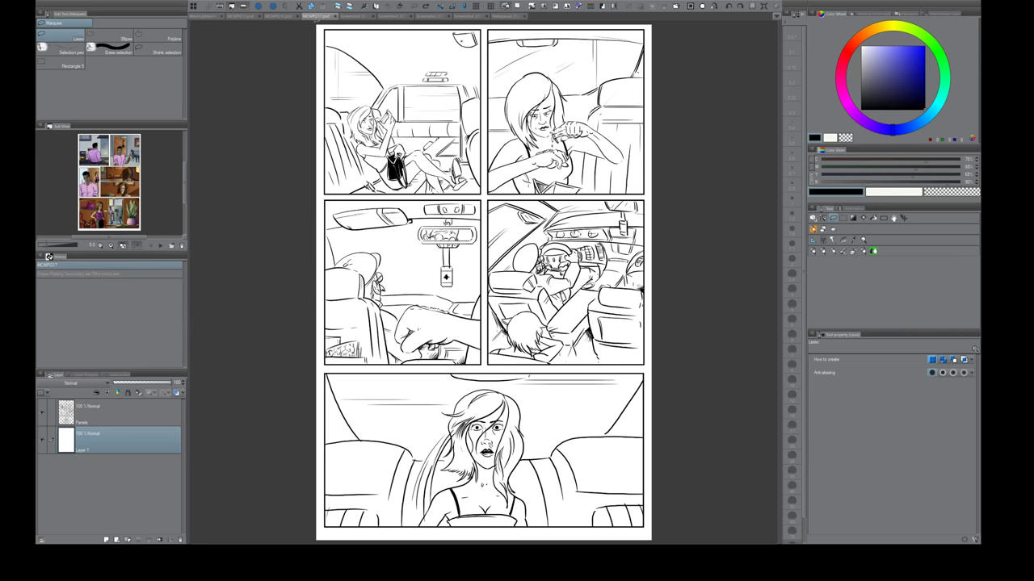
left_click(354, 17)
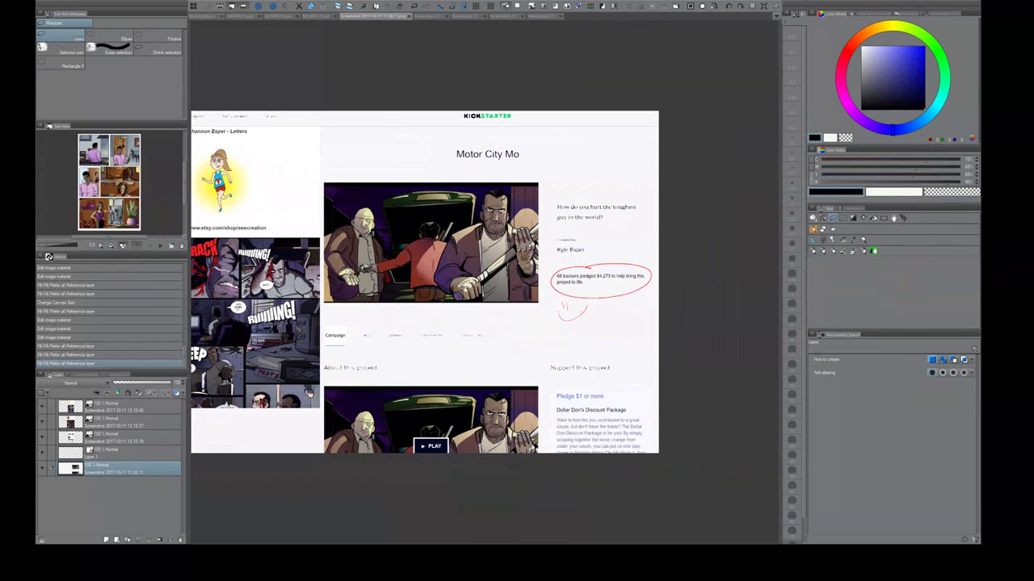
scroll(500, 334, "up", 1)
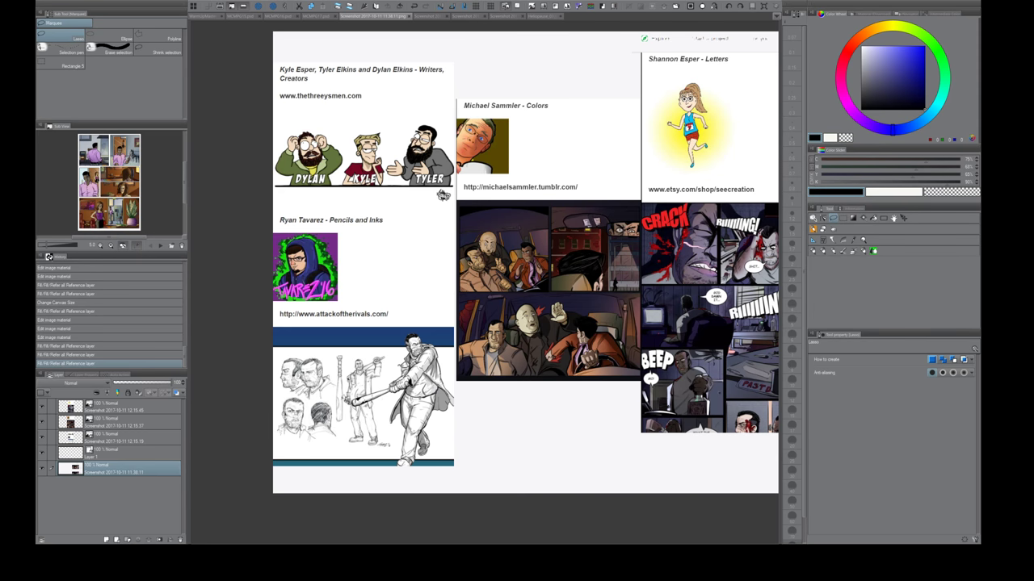
left_click(320, 16)
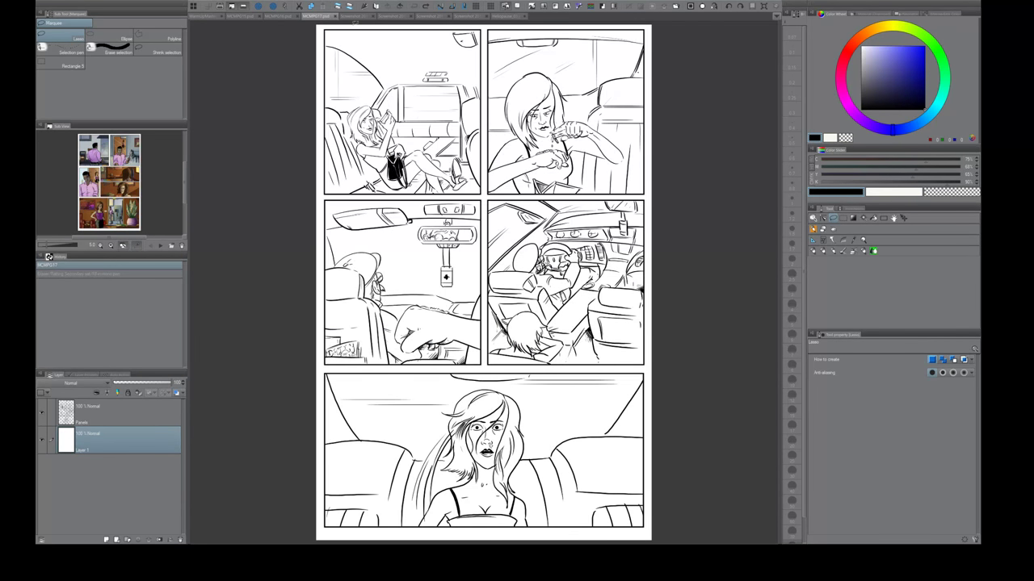
left_click(357, 17)
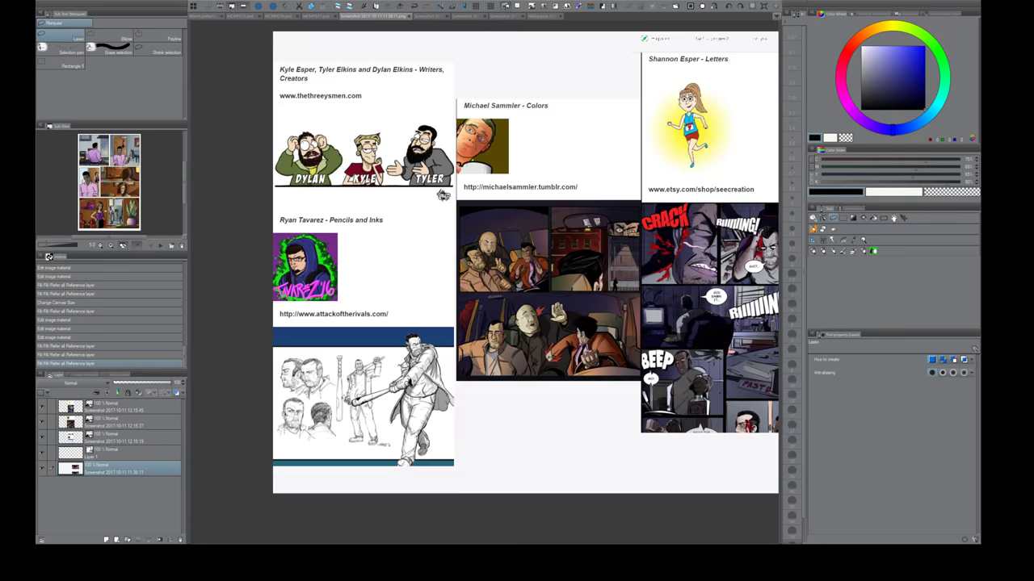
left_click_drag(443, 195, 207, 243)
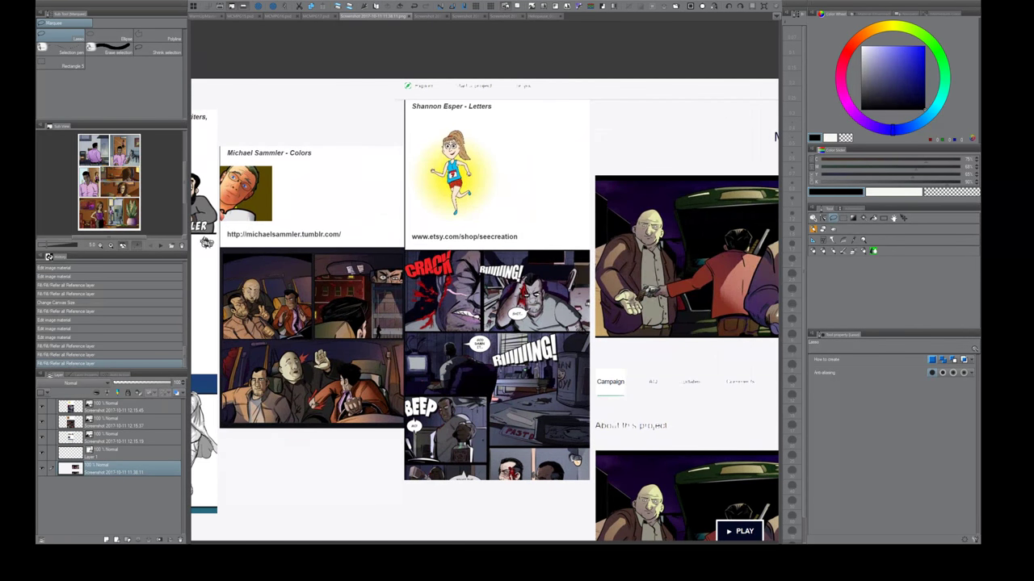
scroll(264, 262, "down", 1)
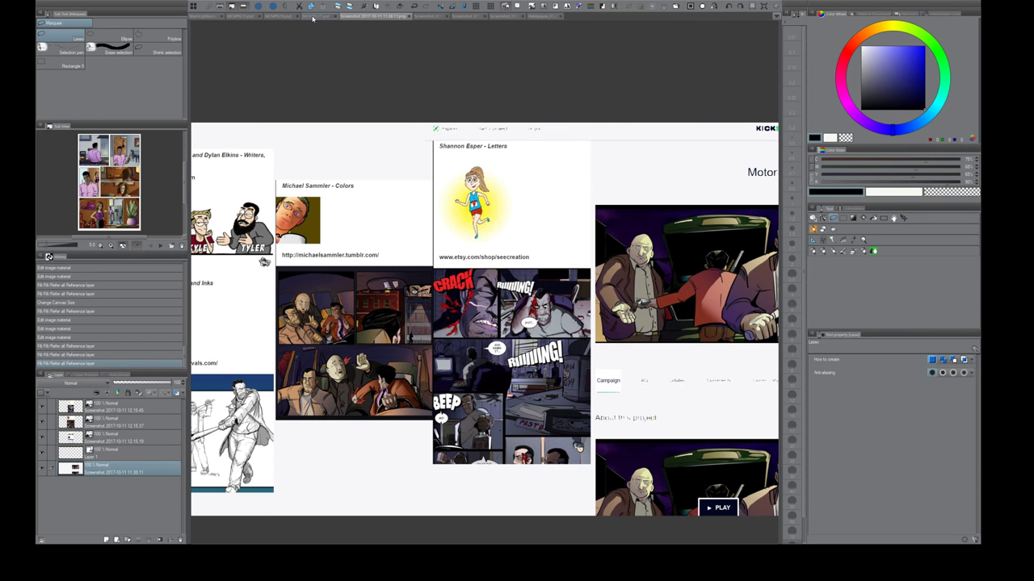
- Switch to the warm-up sketch sheet and locate its blank cells in the fifth and sixth rows
left_click(207, 18)
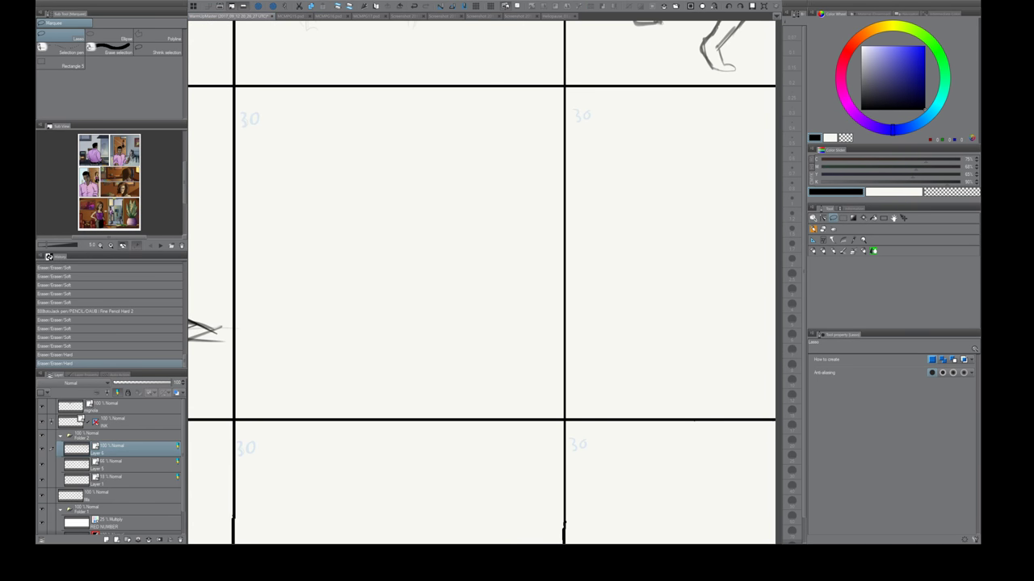
scroll(481, 283, "down", 8)
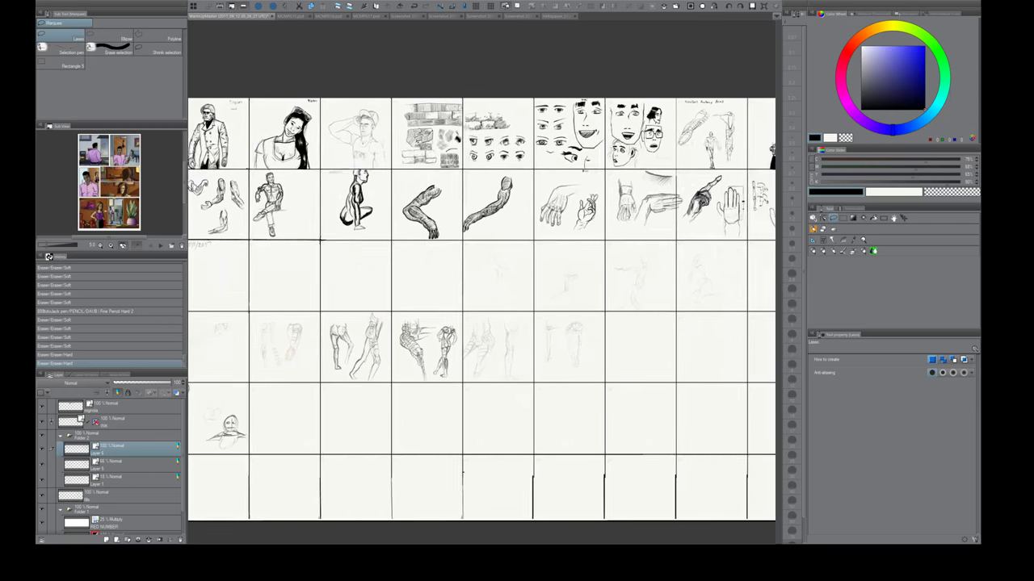
scroll(481, 307, "down", 3)
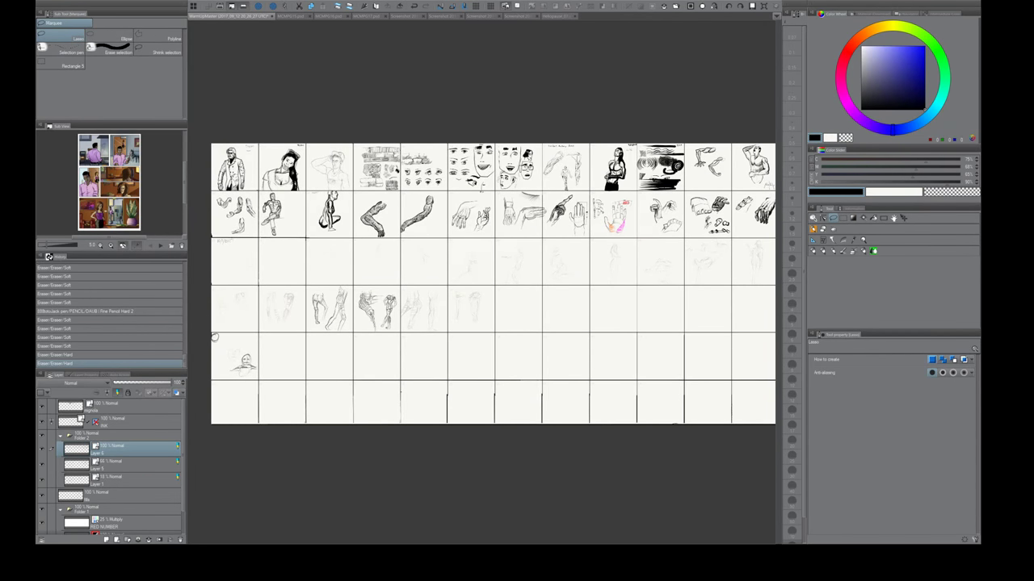
scroll(214, 338, "up", 3)
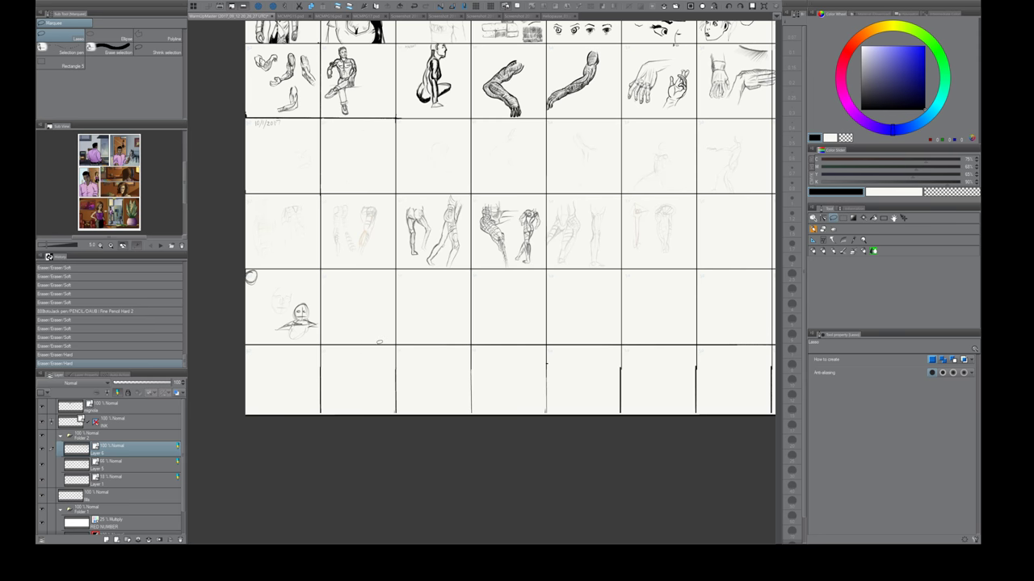
- Make a small mark with Fine Pencil Hard 2 in the fifth row's first cell and choose the DAUB Grease pencil
key("p")
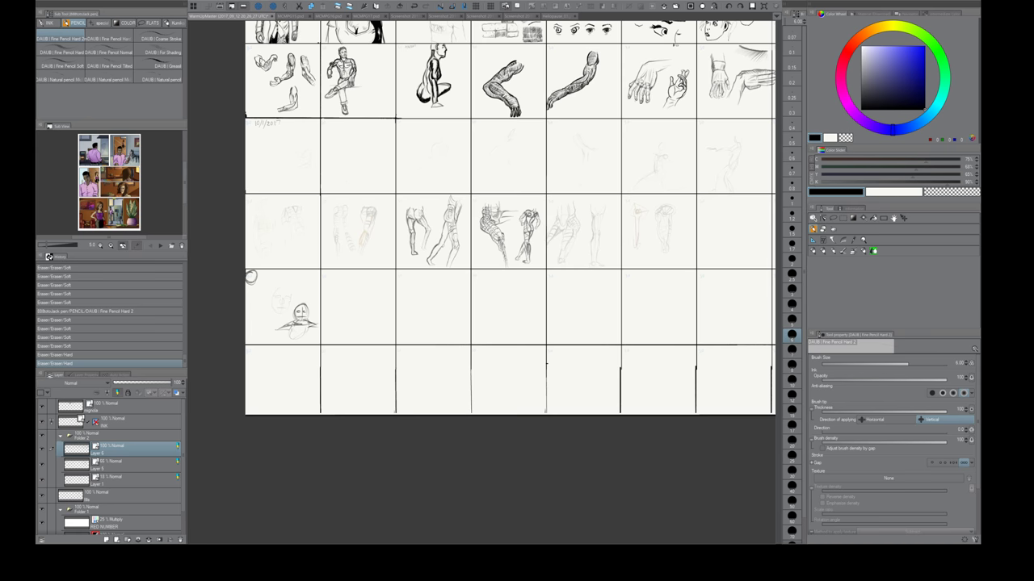
left_click(252, 277)
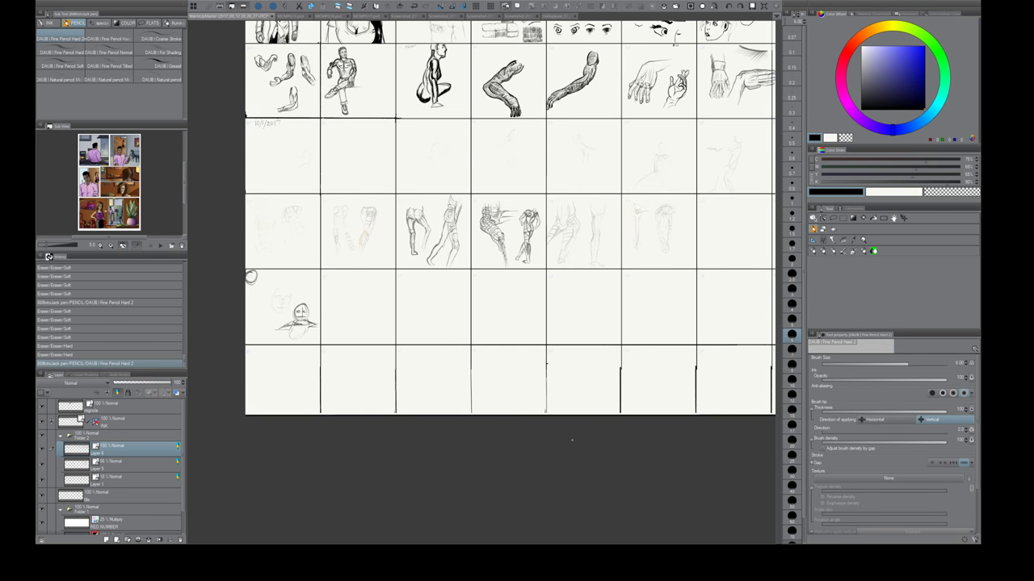
key("p")
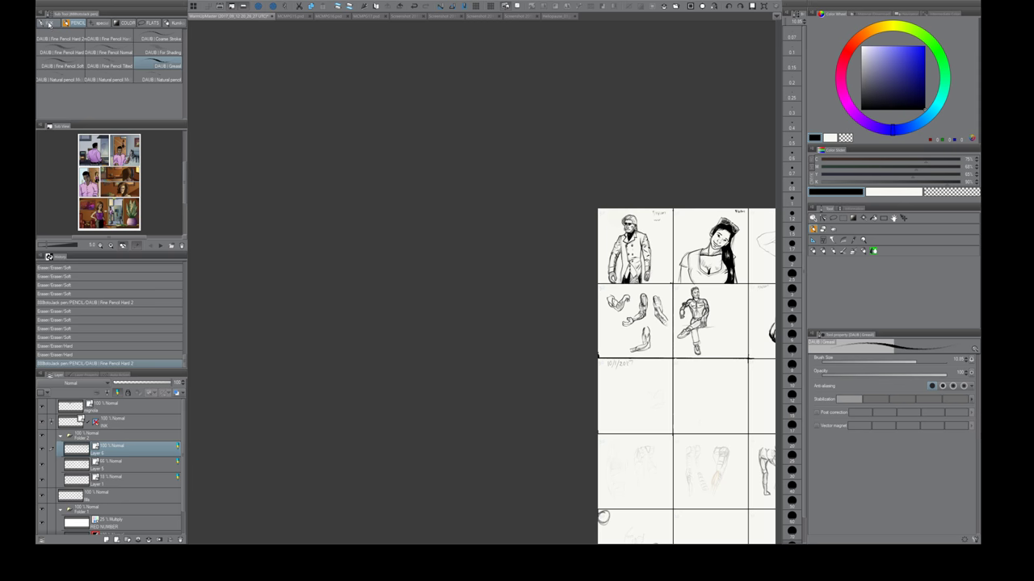
left_click(75, 23)
- Draw a row of short parallel Grease pencil strokes crossed by one long diagonal in the fifth row's second cell
key("e")
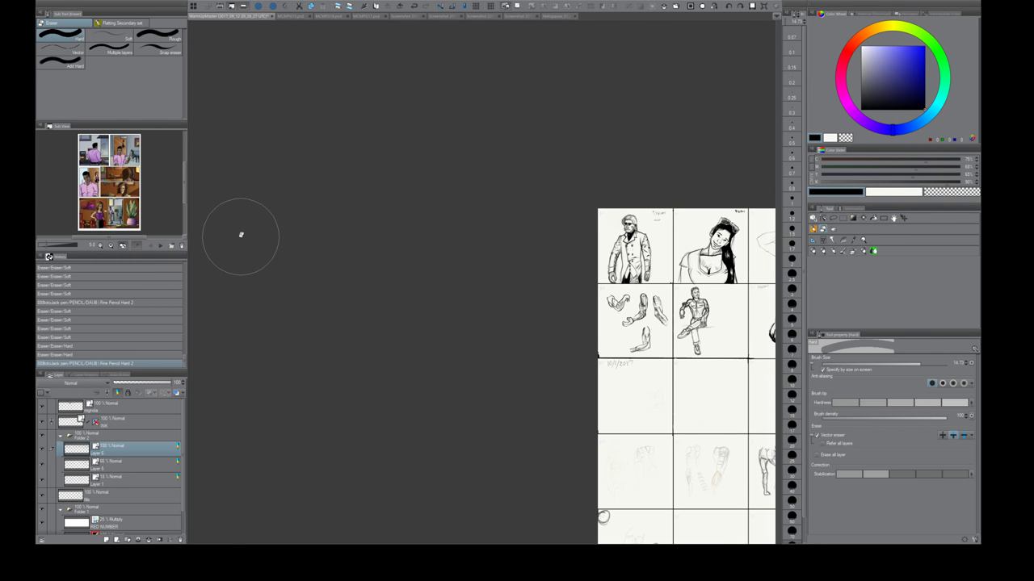
left_click_drag(602, 517, 326, 302)
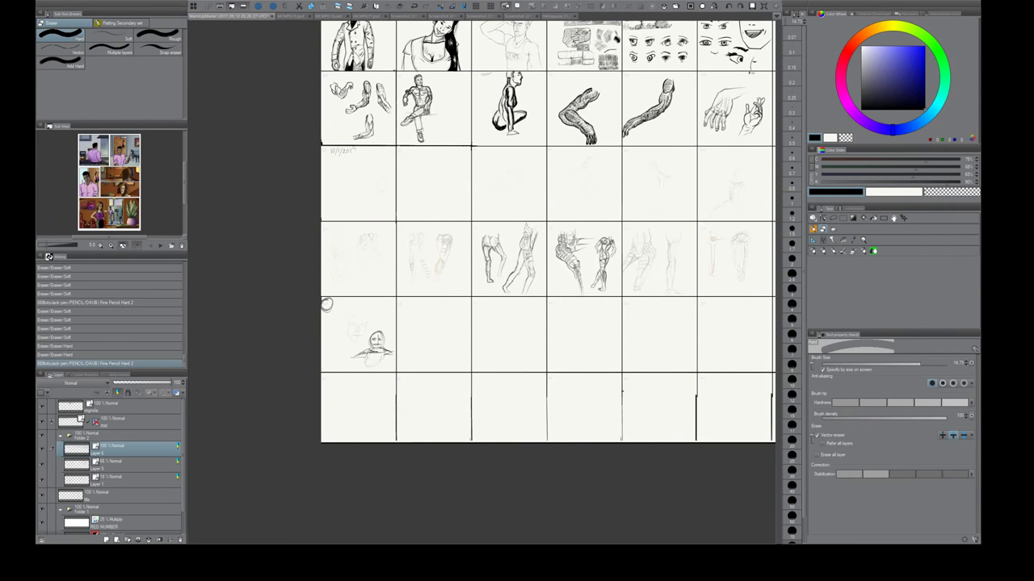
key("ctrl+space")
mouse_move(511, 343)
left_mouse_down()
mouse_move(429, 355)
mouse_move(430, 364)
mouse_move(489, 312)
left_mouse_up()
key("ctrl+space")
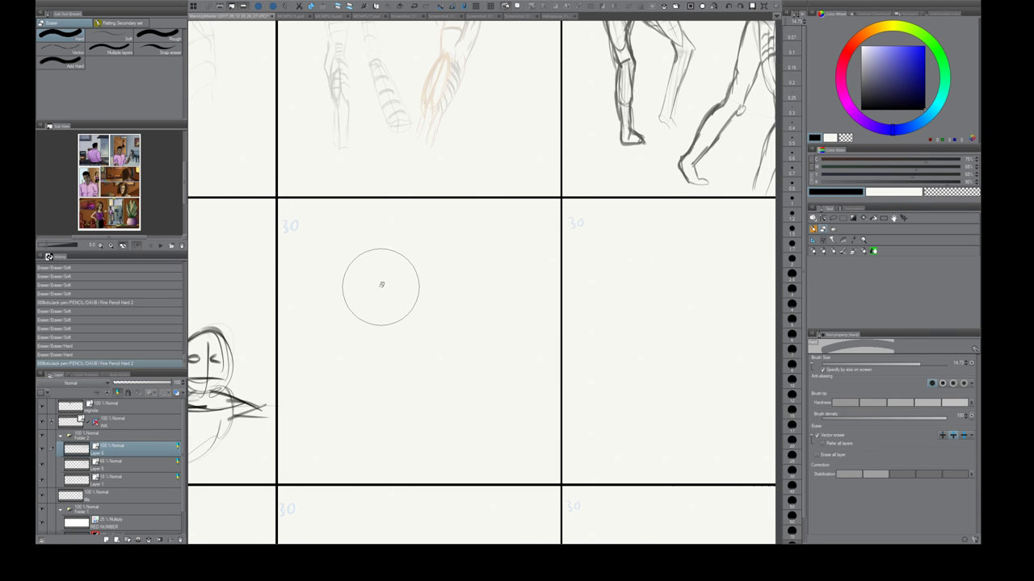
key("p")
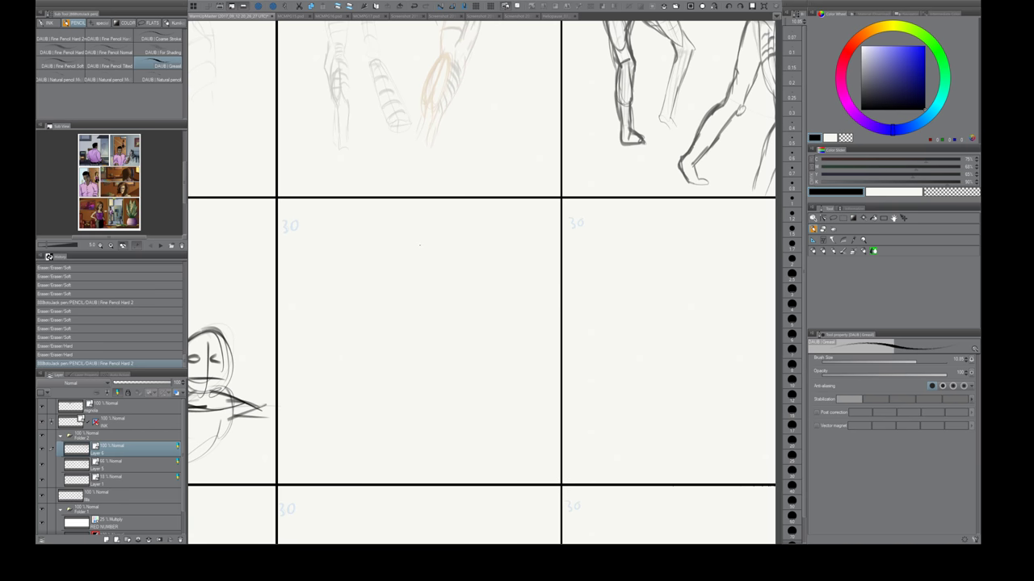
left_click_drag(419, 245, 347, 319)
mouse_move(422, 263)
left_mouse_down()
mouse_move(366, 352)
mouse_move(389, 346)
left_mouse_up()
left_click_drag(455, 277, 405, 353)
left_click_drag(468, 280, 423, 357)
left_click_drag(480, 285, 438, 368)
left_click_drag(347, 275, 499, 371)
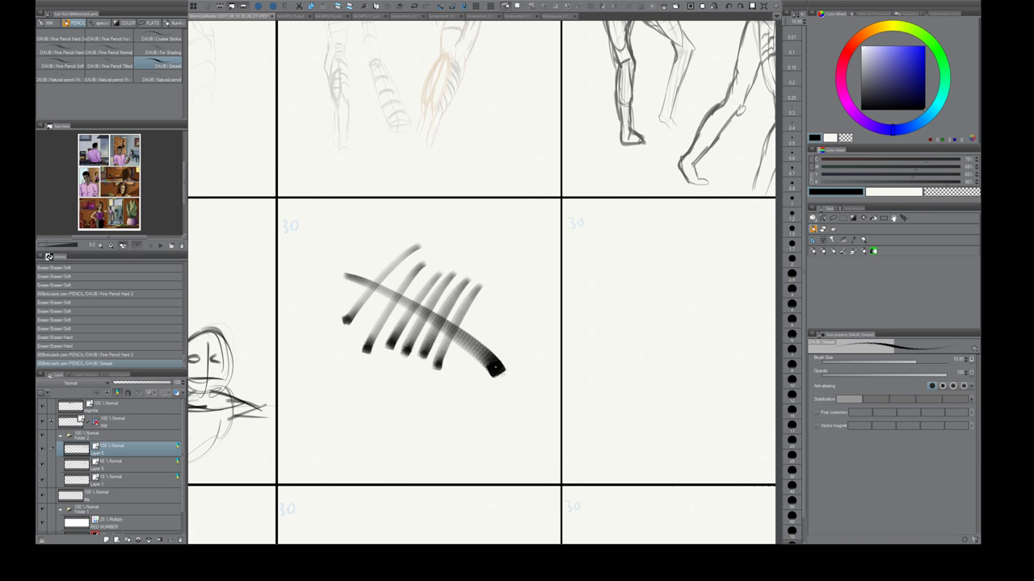
- Trim the short strokes below the long diagonal with a smaller Hard vector eraser, and erase all the remaining test strokes
key("e")
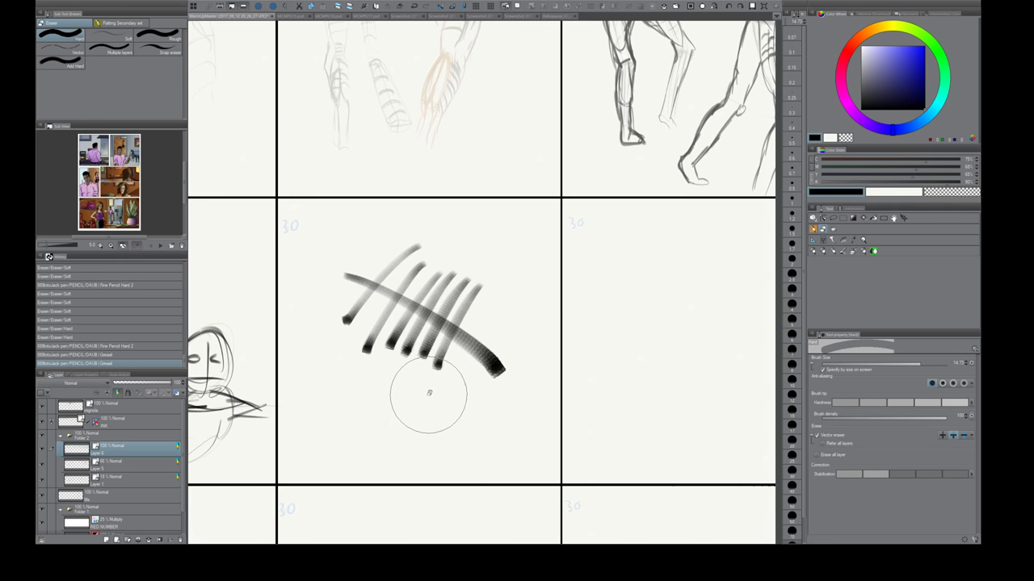
key("bracketleft")
key("bracketleft")
key("bracketleft")
key("bracketleft")
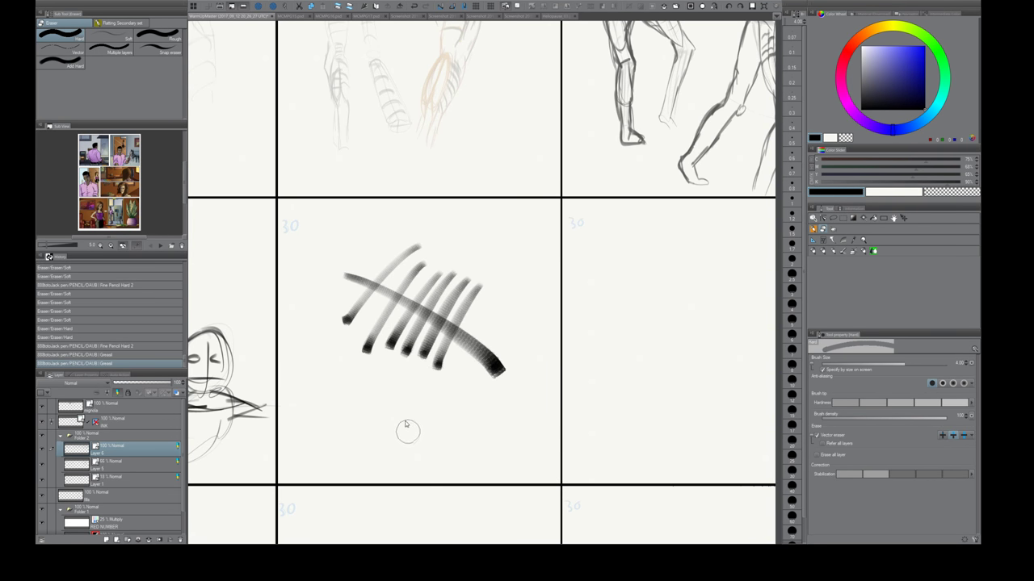
key("bracketleft")
mouse_move(446, 406)
left_mouse_down()
mouse_move(467, 401)
mouse_move(451, 413)
left_mouse_up()
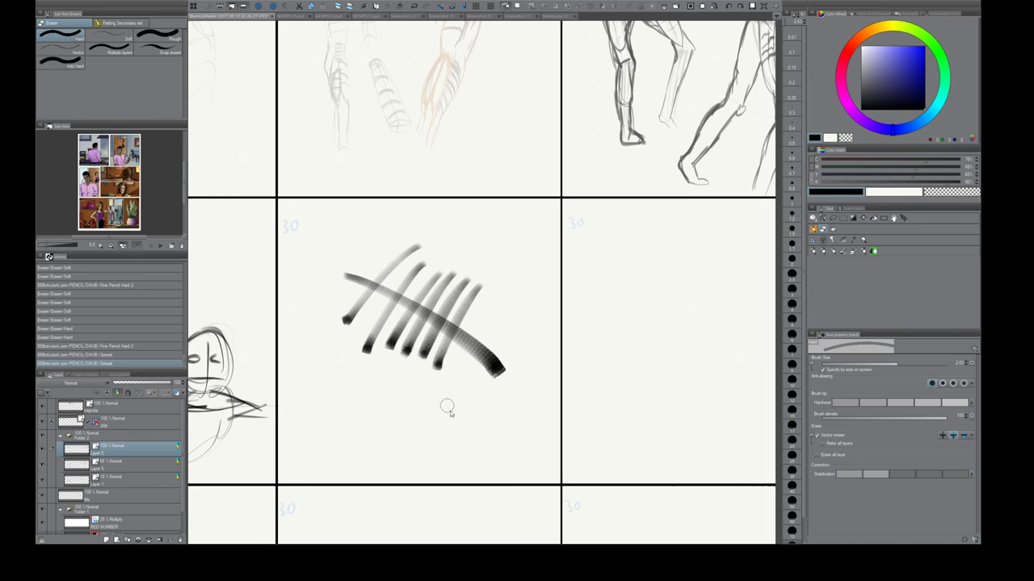
mouse_move(443, 368)
left_mouse_down()
mouse_move(406, 350)
mouse_move(427, 323)
mouse_move(397, 337)
mouse_move(353, 313)
mouse_move(367, 351)
left_mouse_up()
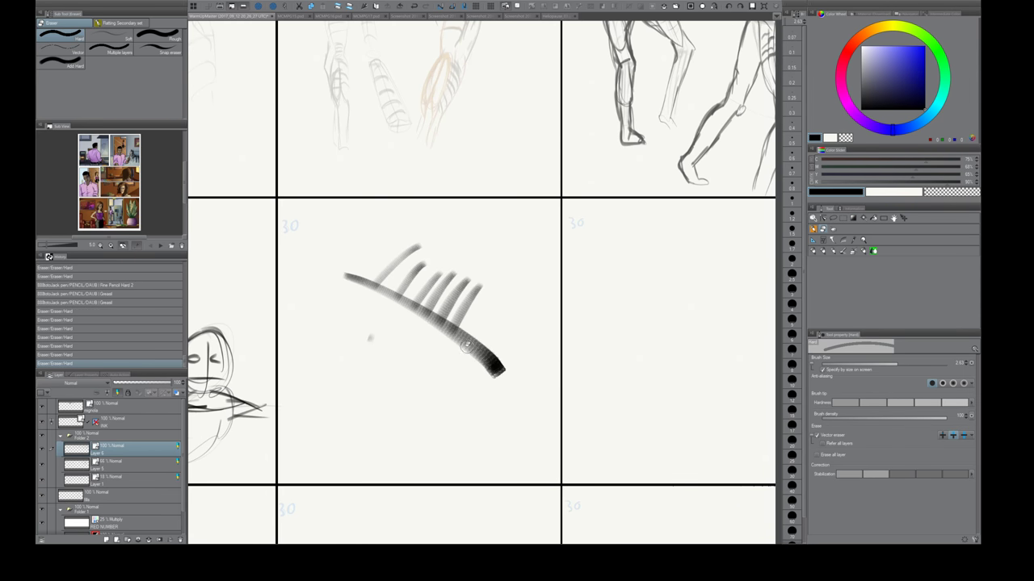
mouse_move(347, 300)
left_mouse_down()
mouse_move(473, 362)
mouse_move(392, 310)
left_mouse_up()
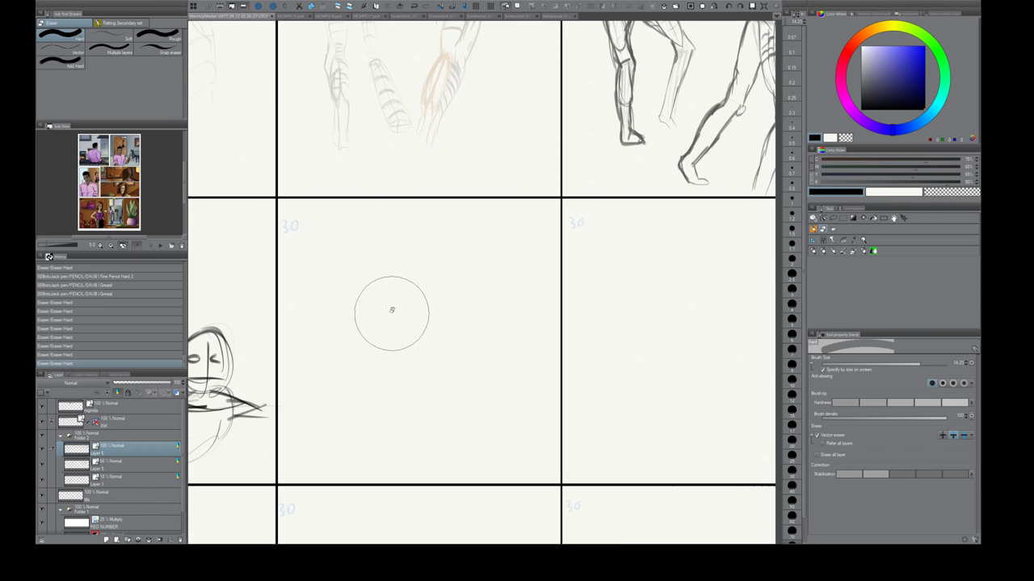
- Draw an eye with lid lines, a round iris and a dark pupil in the emptied cell using the Grease pencil
key("p")
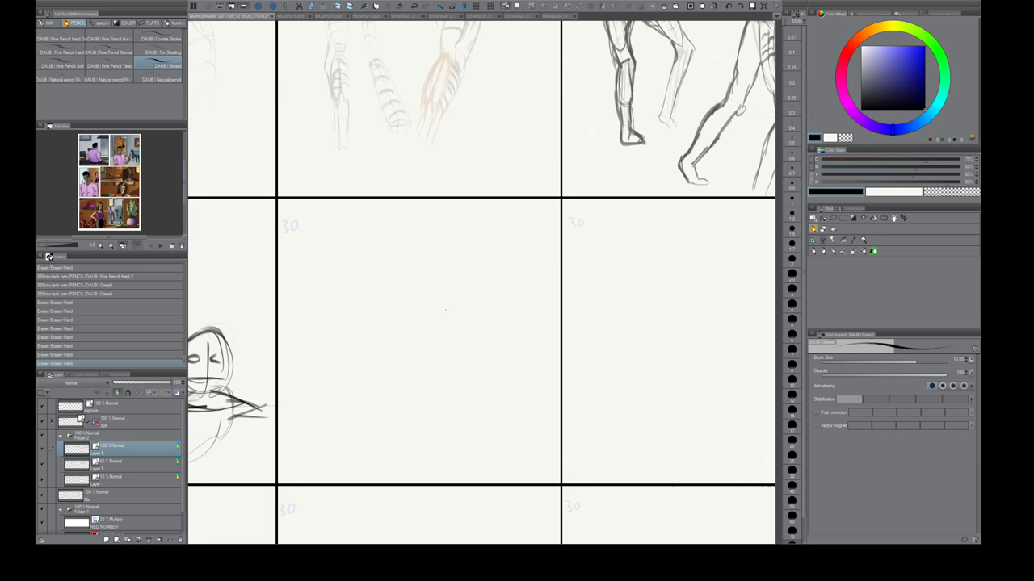
left_click_drag(448, 313, 428, 315)
mouse_move(338, 298)
left_mouse_down()
mouse_move(377, 285)
mouse_move(463, 314)
mouse_move(370, 316)
mouse_move(397, 319)
mouse_move(387, 304)
mouse_move(420, 286)
left_mouse_up()
mouse_move(394, 303)
left_mouse_down()
mouse_move(422, 298)
mouse_move(418, 309)
left_mouse_up()
- Add short lines radiating from the pupil past the iris outline, and switch to the Hard eraser
mouse_move(392, 307)
left_mouse_down()
mouse_move(412, 318)
mouse_move(392, 331)
left_mouse_up()
left_click_drag(391, 312, 378, 333)
left_click_drag(386, 312, 368, 325)
left_click_drag(381, 312, 363, 315)
mouse_move(377, 308)
left_mouse_down()
mouse_move(360, 313)
mouse_move(361, 303)
left_mouse_up()
left_click_drag(377, 305, 367, 292)
left_click_drag(380, 304, 374, 288)
left_click_drag(381, 303, 384, 287)
left_click_drag(387, 302, 391, 289)
key("e")
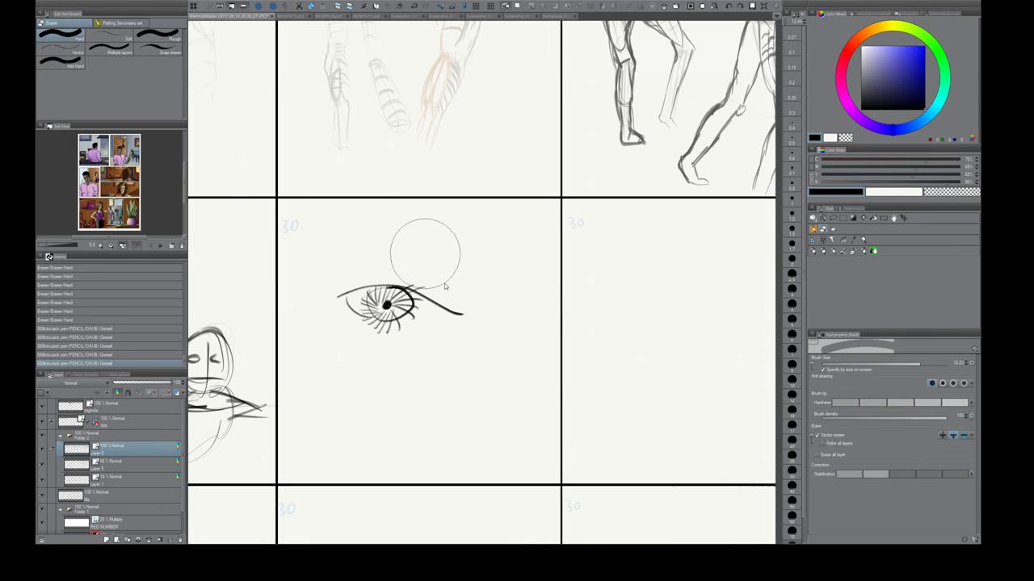
- Trim the radiating line ends outside the iris with the Hard vector eraser, reducing its size for the remaining bits
mouse_move(415, 282)
left_mouse_down()
mouse_move(413, 314)
mouse_move(424, 314)
mouse_move(371, 323)
left_mouse_up()
key("bracketleft")
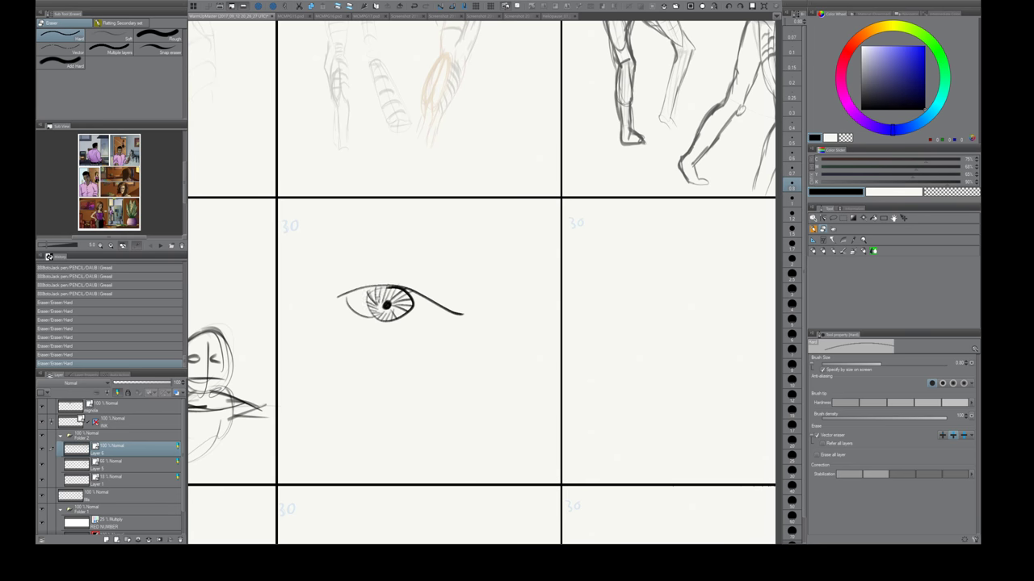
left_click_drag(369, 288, 372, 294)
scroll(409, 316, "up", 3)
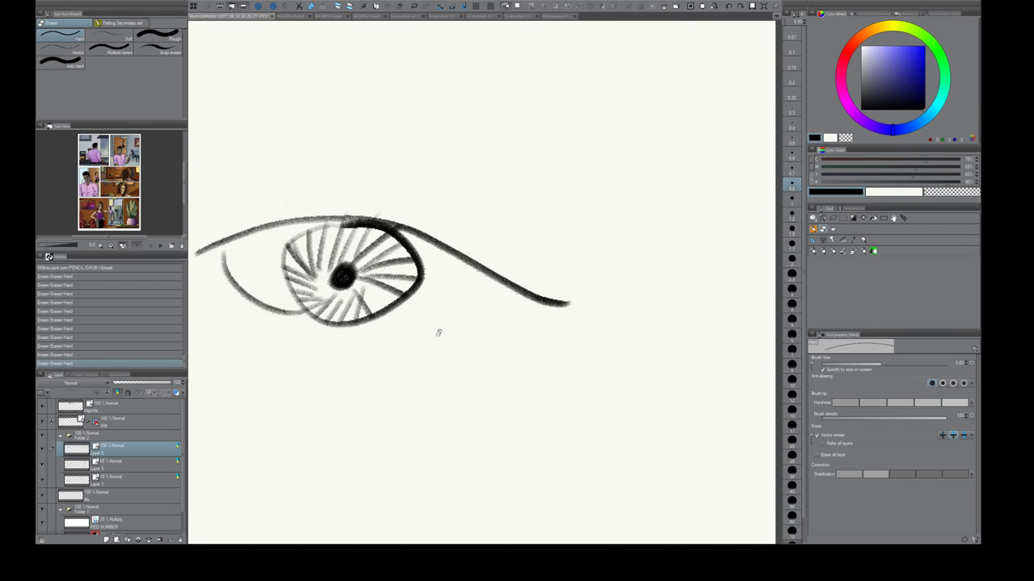
- Draw a small tilted face with brows, eyes, nose, mouth and neck lines below the eye using the Grease pencil
scroll(438, 332, "down", 3)
key("p")
mouse_move(426, 356)
left_mouse_down()
mouse_move(472, 371)
mouse_move(405, 386)
mouse_move(435, 424)
left_mouse_up()
mouse_move(411, 375)
left_mouse_down()
mouse_move(470, 372)
mouse_move(410, 436)
left_mouse_up()
left_click_drag(449, 411, 448, 434)
mouse_move(415, 386)
left_mouse_down()
mouse_move(454, 382)
mouse_move(430, 375)
mouse_move(460, 380)
mouse_move(435, 363)
mouse_move(475, 377)
left_mouse_up()
- Erase the overshooting face outline, the stray mark through the mouth and the right-hand neck line with the Hard vector eraser
key("e")
left_click_drag(404, 365, 413, 393)
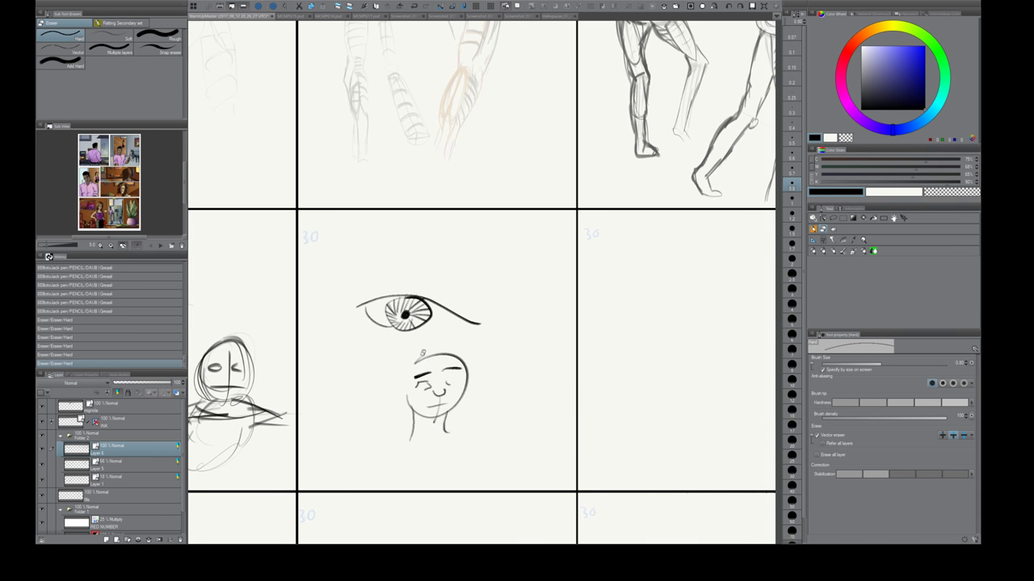
left_click_drag(415, 352, 426, 363)
left_click_drag(433, 407, 442, 404)
left_click_drag(444, 416, 449, 431)
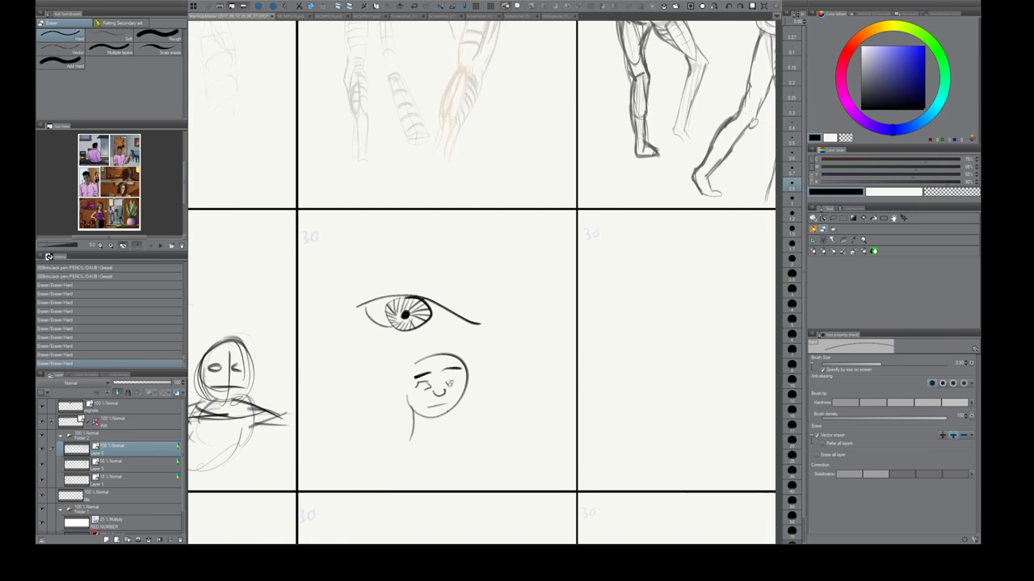
key("/")
left_click(487, 396)
key("e")
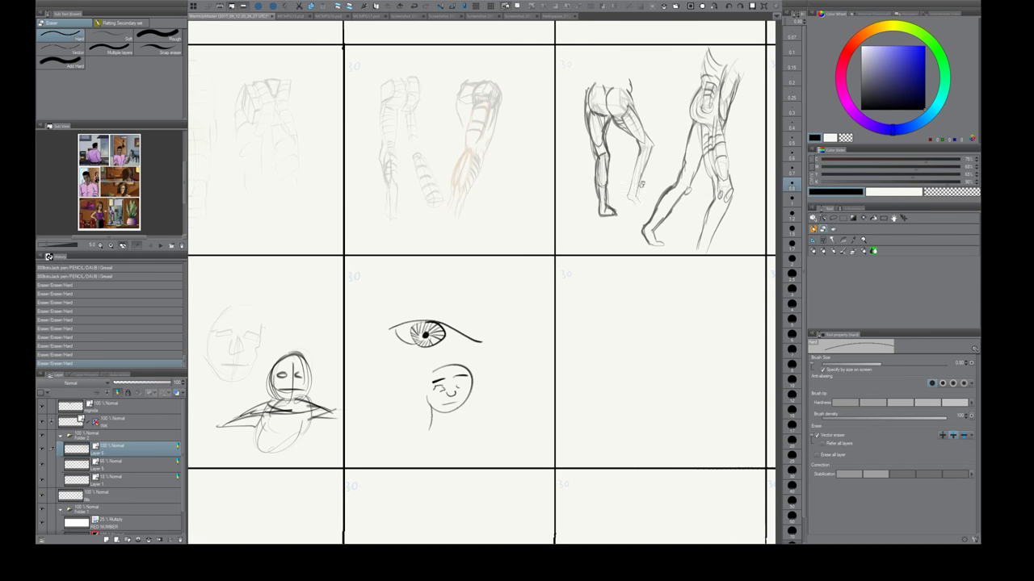
- Try switching back and forth between the Grease pencil and Hard eraser with the Information palette in front, and restore the Tool palette
left_click(817, 231)
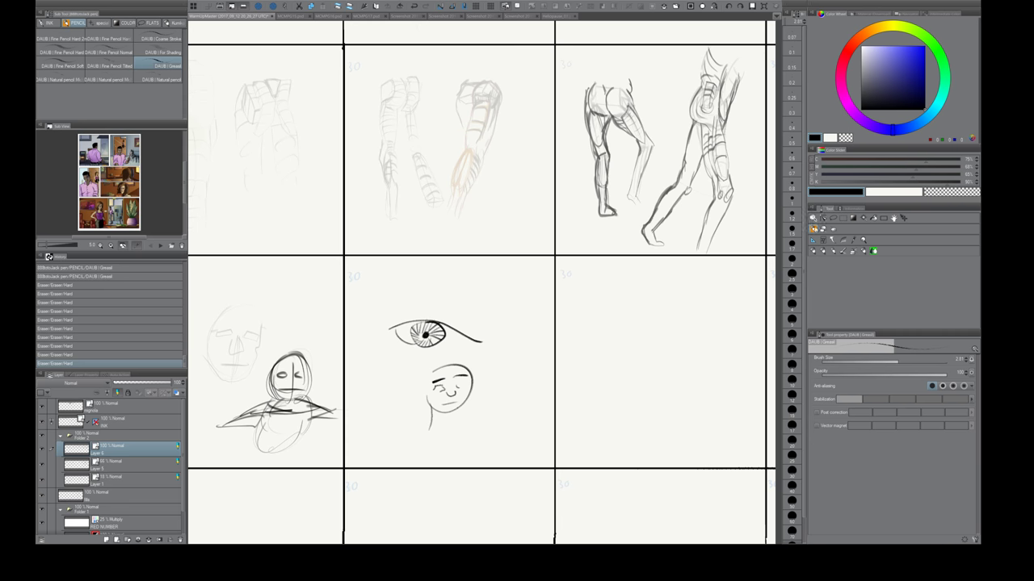
left_click(825, 209)
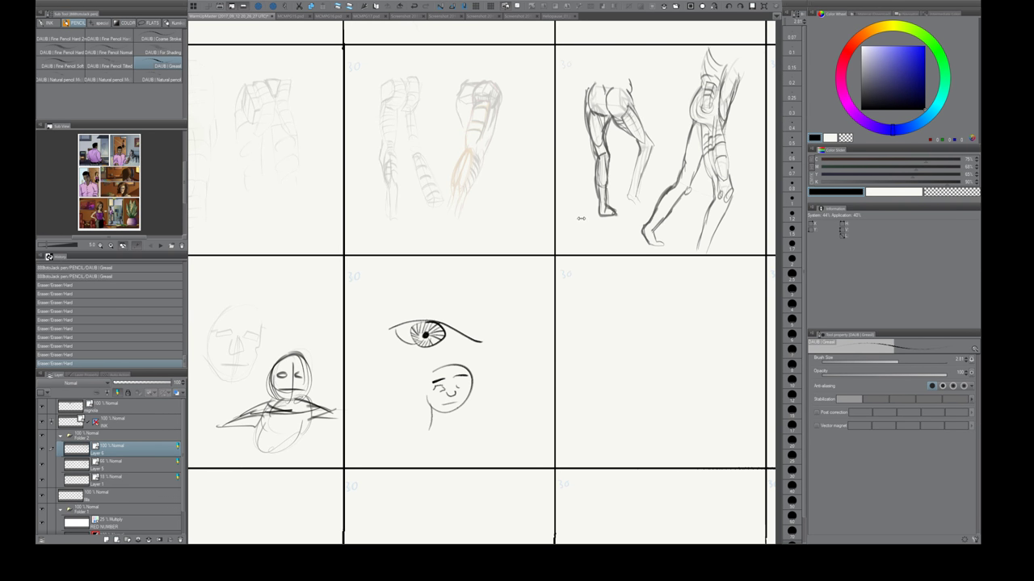
key("ctrl")
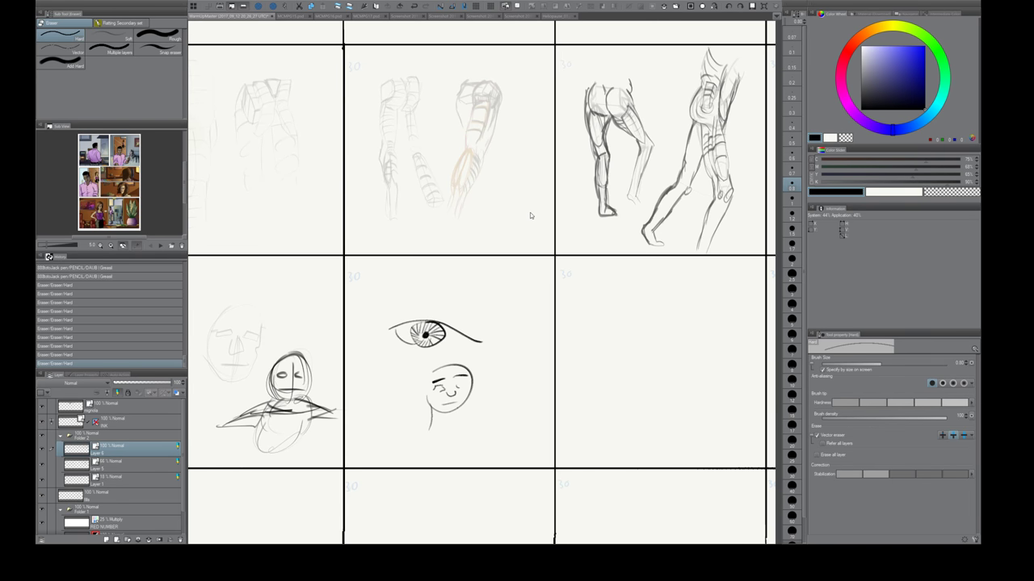
key("ctrl")
key("ctrl")
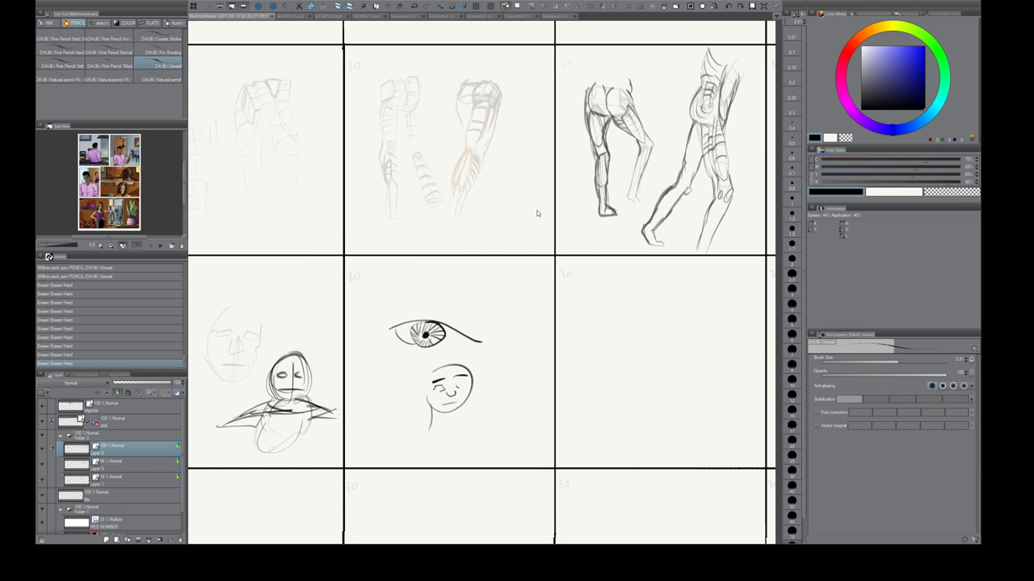
key("e")
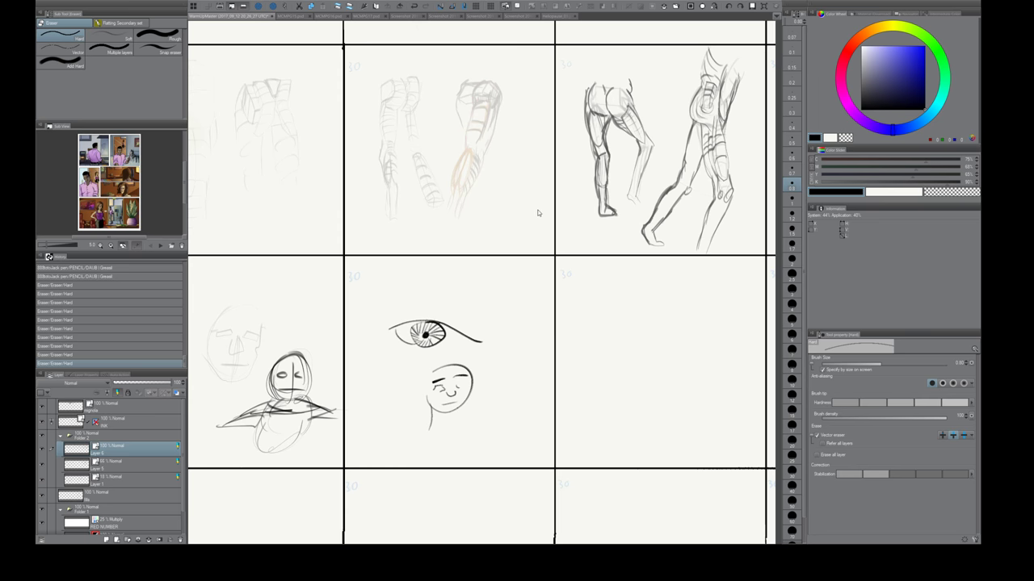
key("ctrl")
key("ctrl")
key("ctrl")
left_click(820, 208)
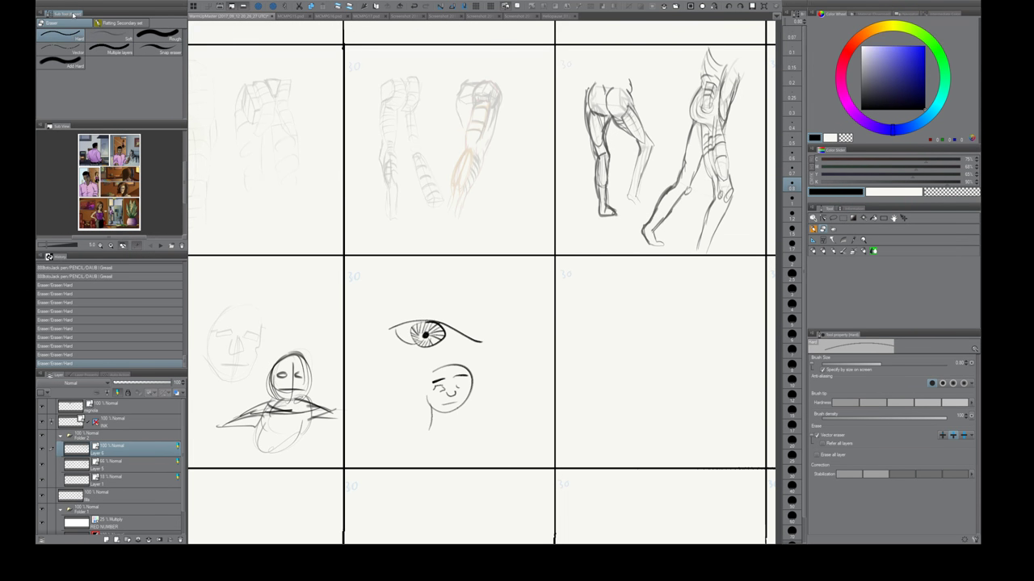
- Look through the special, COLOR and FLATS sub tool groups, and compare the standard Fill tools with REFER TO INK
key("p")
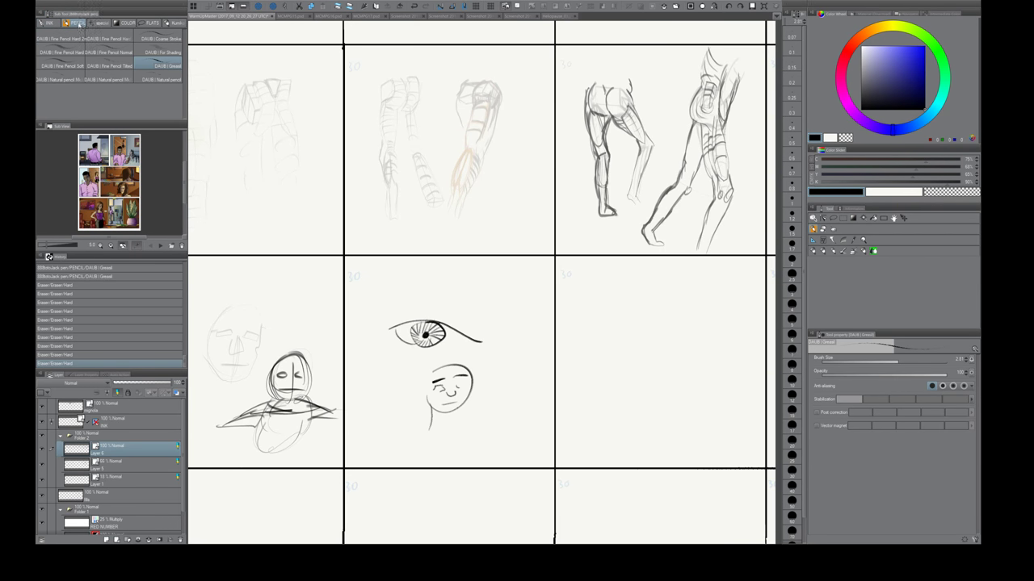
left_click(100, 23)
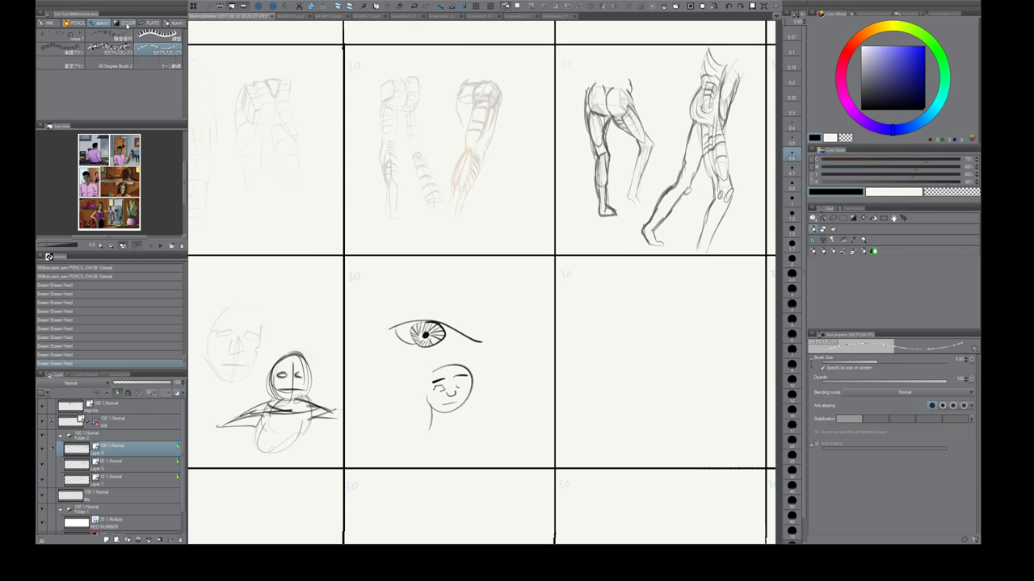
left_click(127, 23)
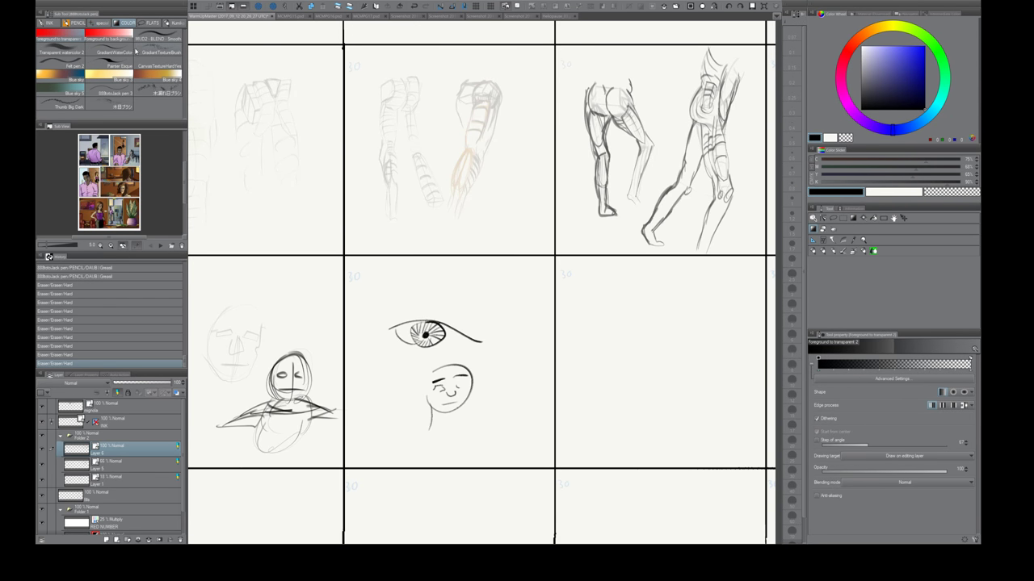
left_click(150, 25)
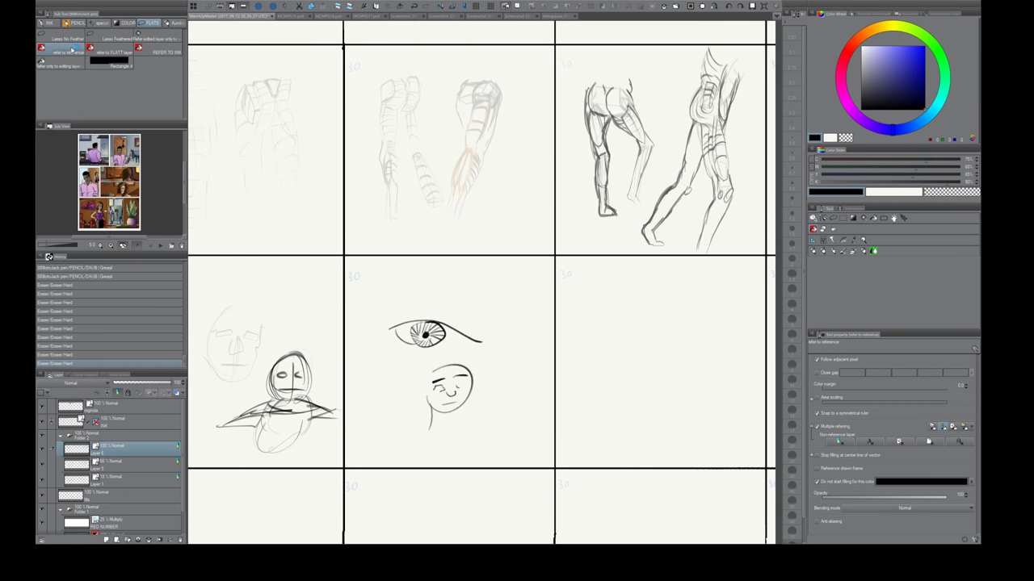
left_click(875, 219)
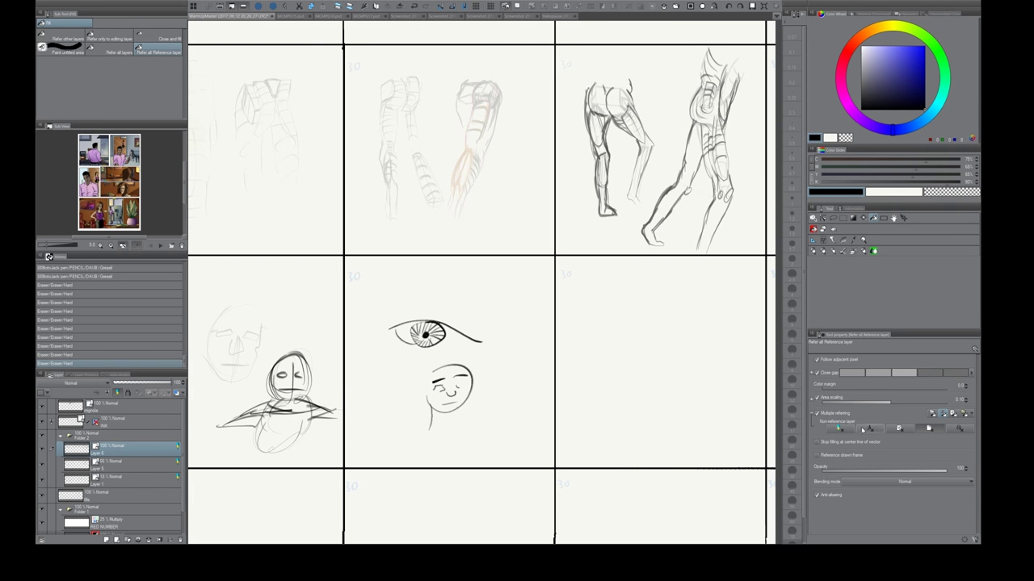
left_click(815, 231)
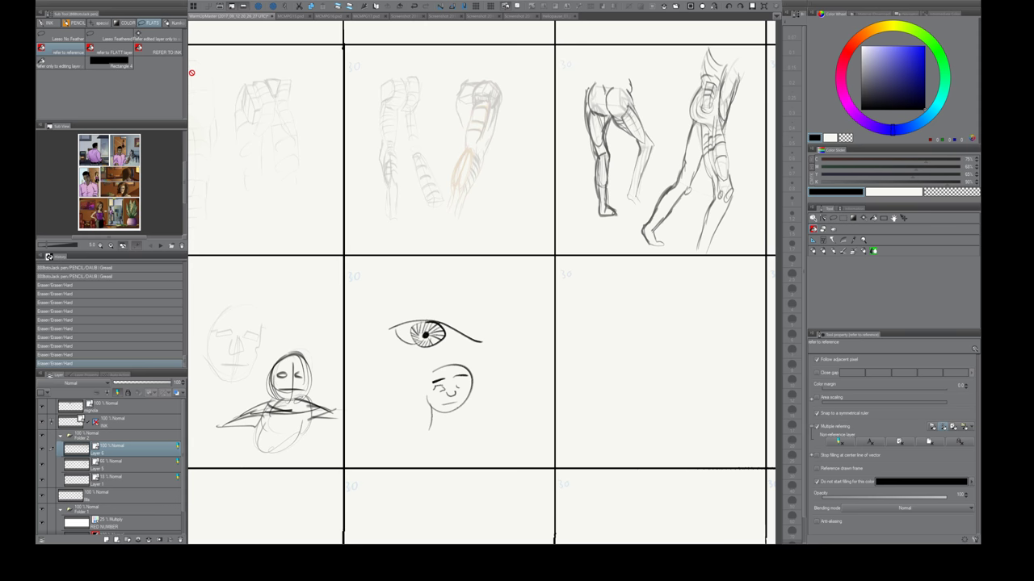
left_click(157, 51)
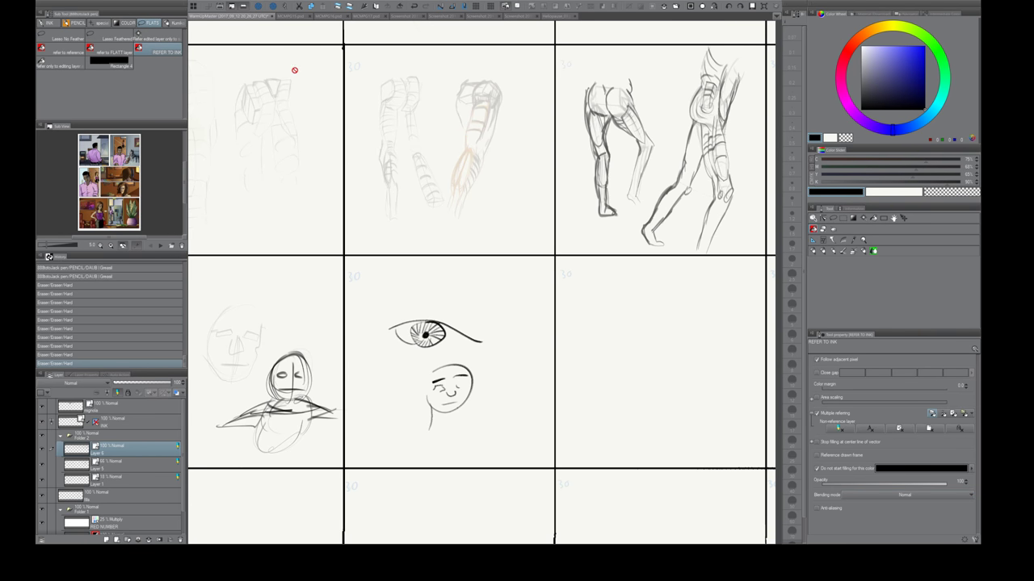
- Duplicate the Refer all Reference layer fill as FILL BUCKET and move the copy into the pen tool's FLATS group
left_click(873, 218)
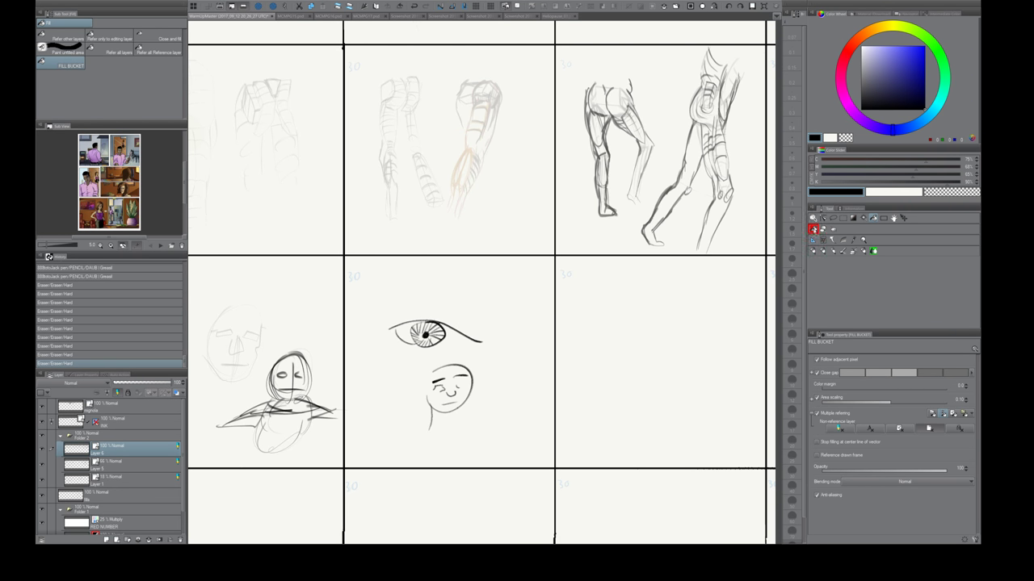
left_click(159, 49)
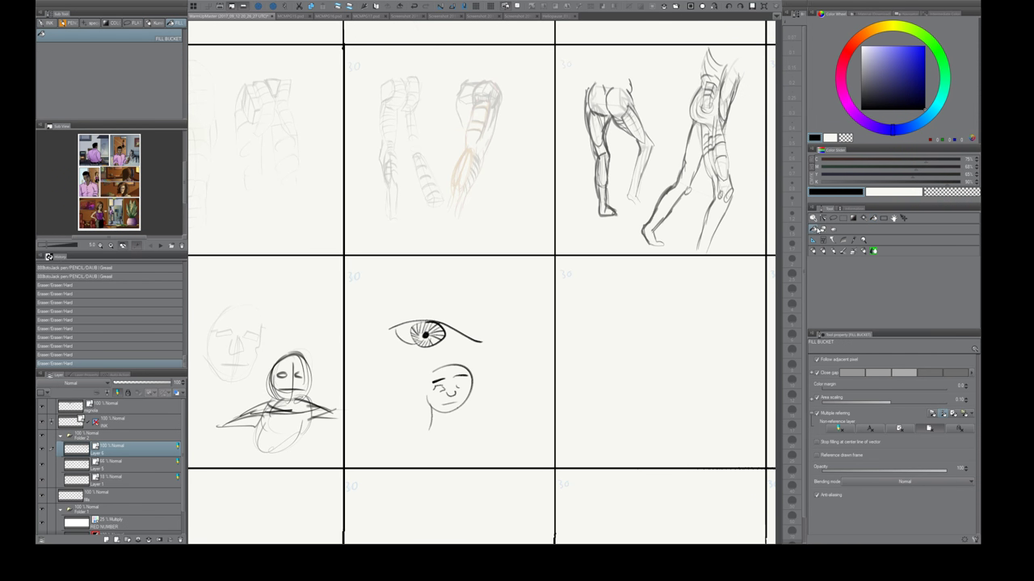
key("e")
key("g")
key("e")
key("g")
left_click(136, 24)
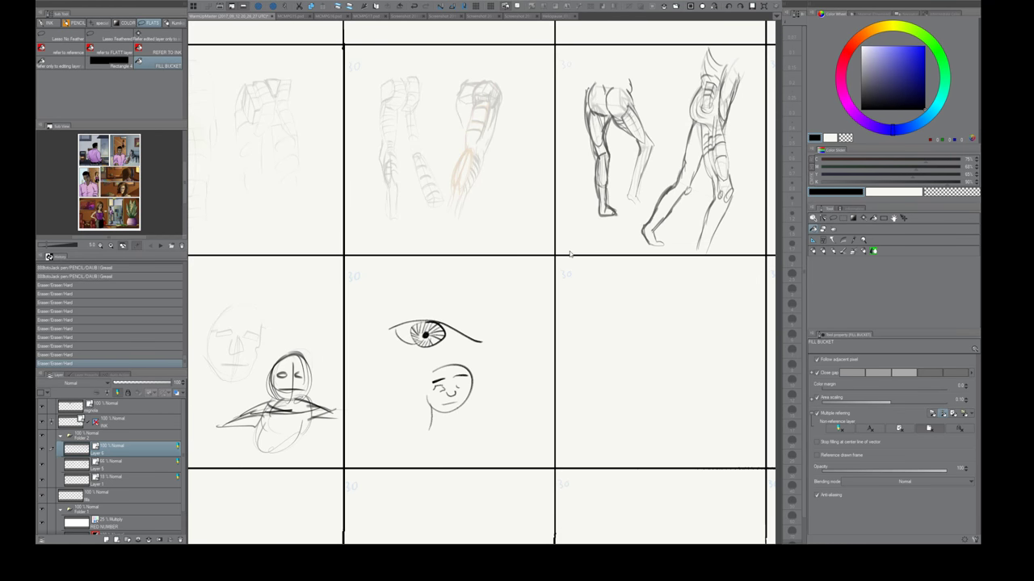
- Open the eraser's Flatting Secondary set and select the Fill-in mono pen
key("e")
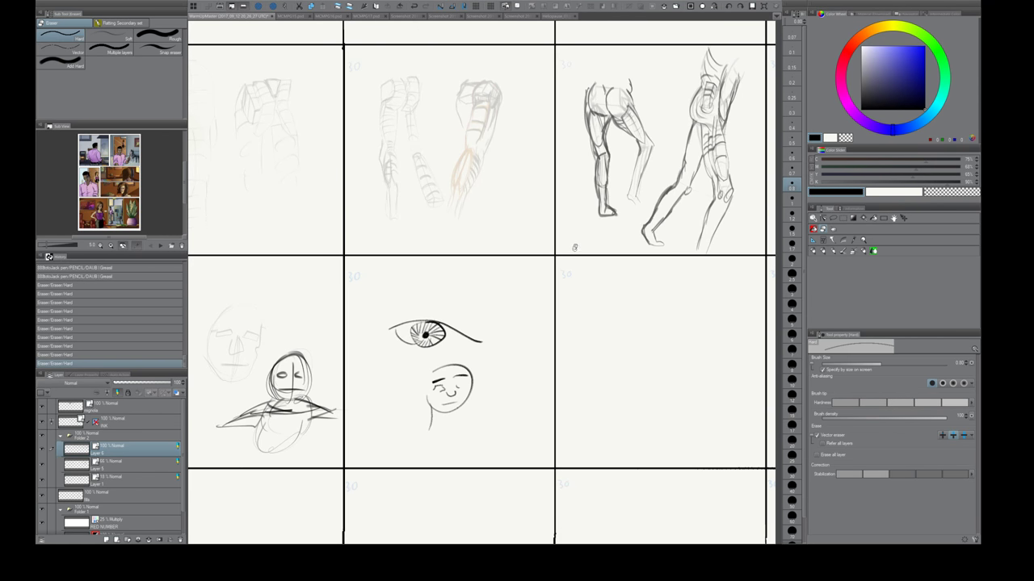
left_click(129, 24)
left_click(125, 38)
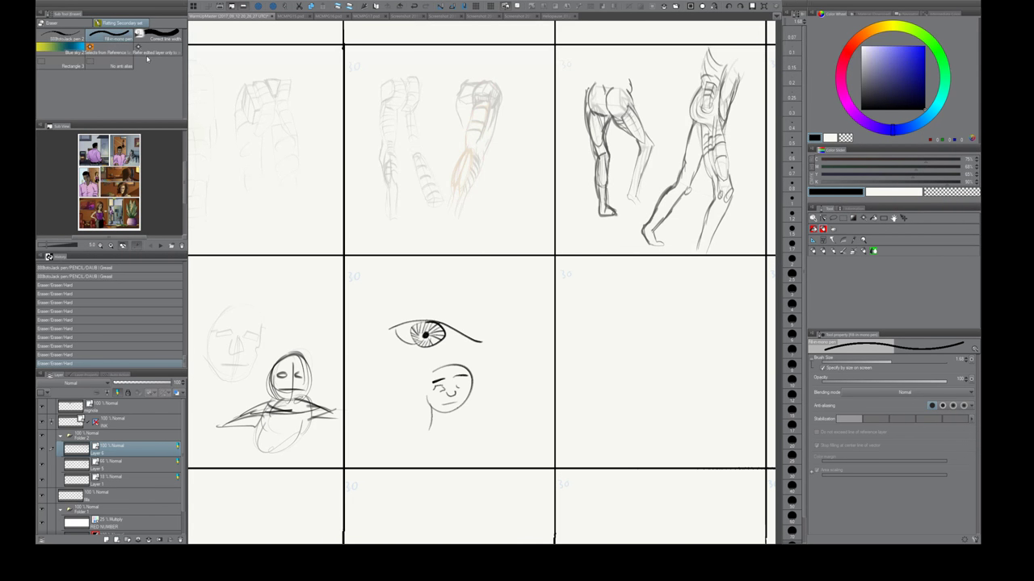
- Enlarge the Tool property palette and turn off Close gap, Area scaling and Anti-aliasing for the FILL BUCKET
key("g")
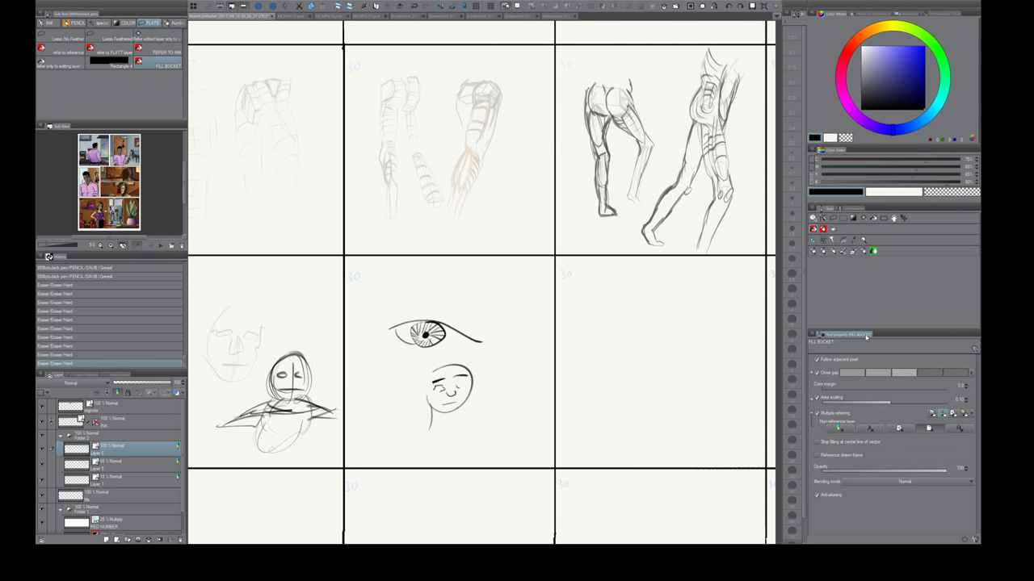
left_click_drag(859, 329, 869, 260)
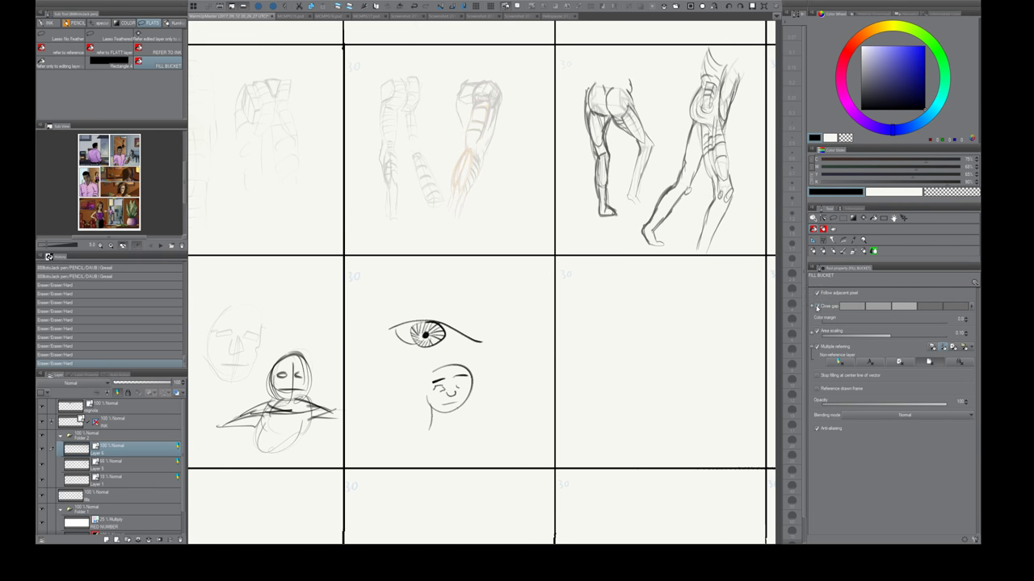
left_click(817, 307)
left_click(817, 307)
left_click(817, 307)
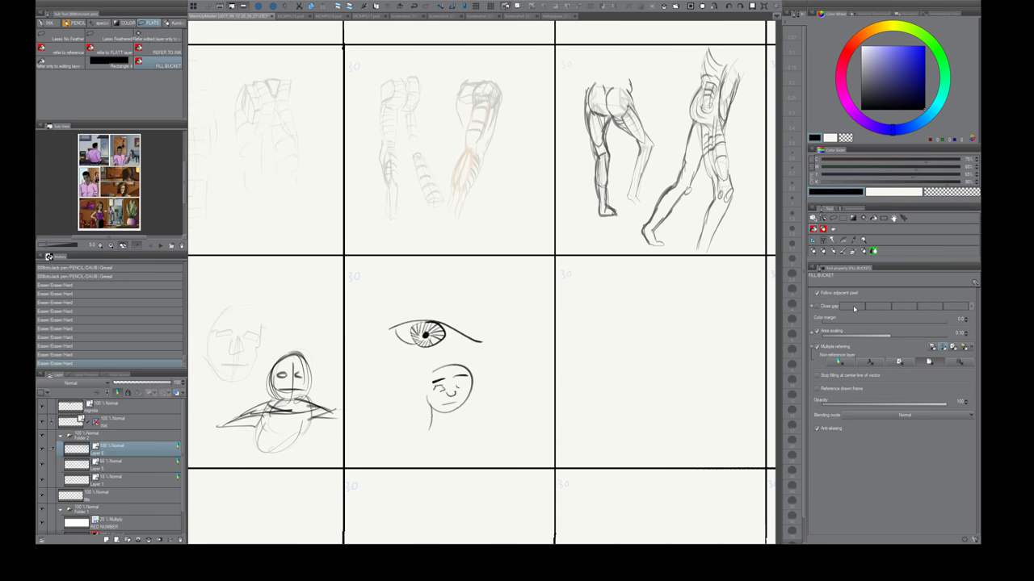
left_click(830, 308)
left_click(903, 307)
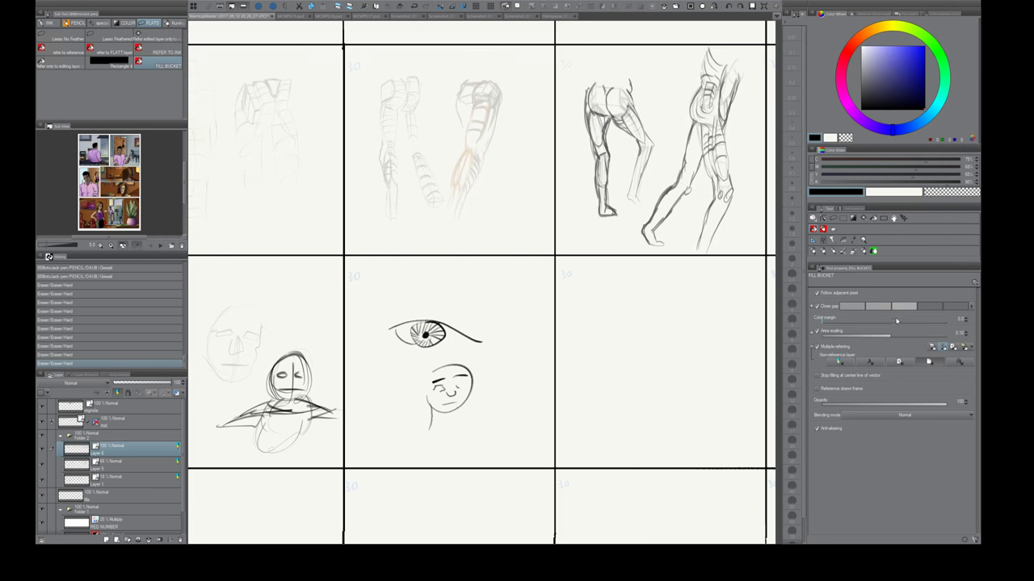
left_click(818, 307)
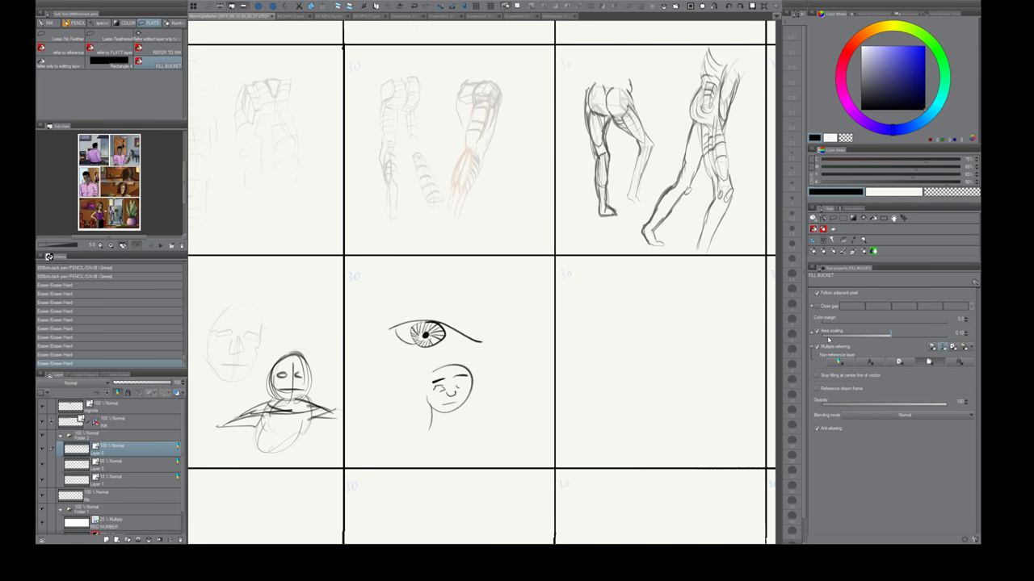
left_click(816, 331)
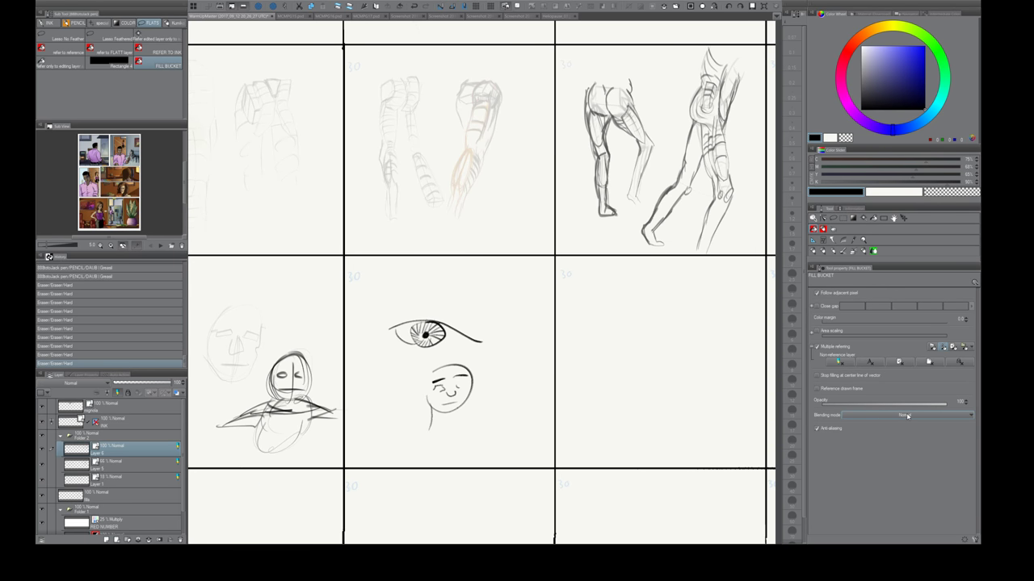
left_click(816, 429)
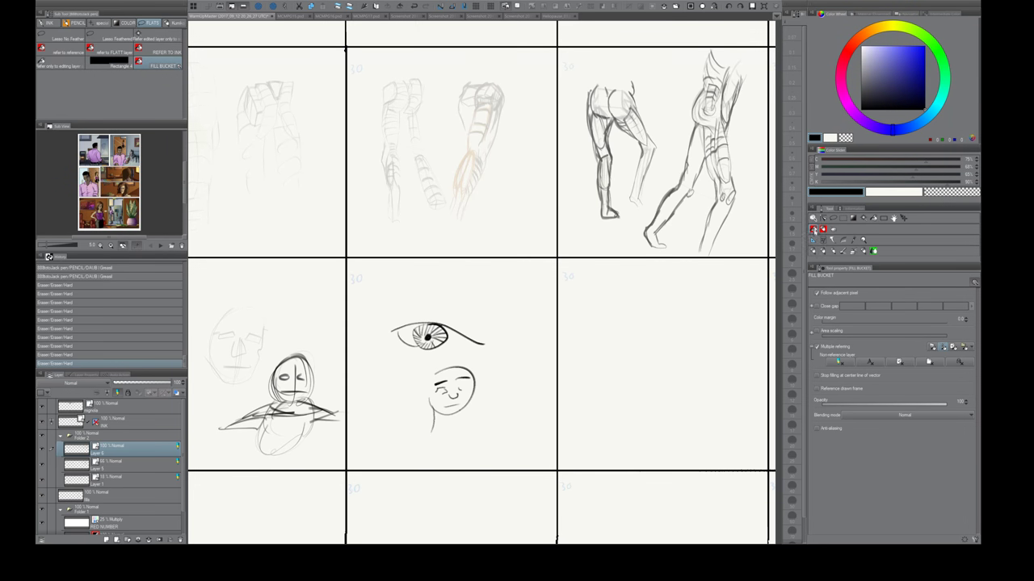
- Close the gap in the face's left outline with a Fill-in mono pen stroke at brush size 1.5
left_click(823, 229)
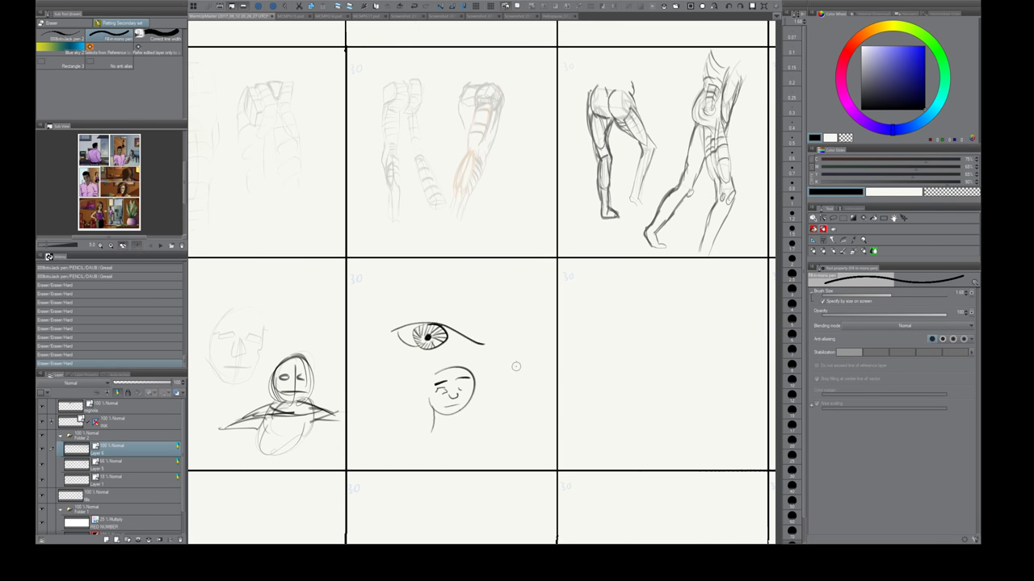
left_click(792, 320)
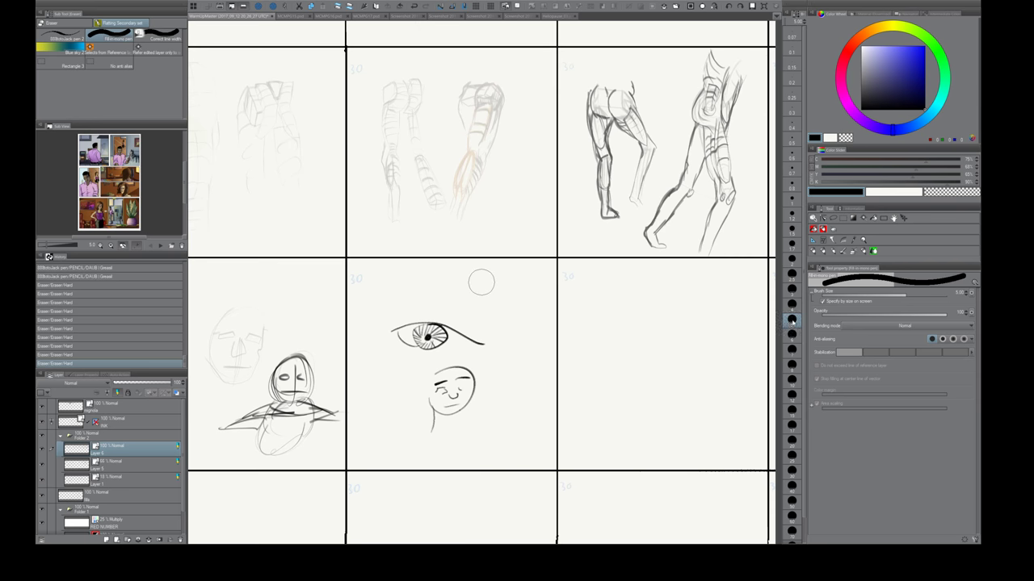
left_click(792, 288)
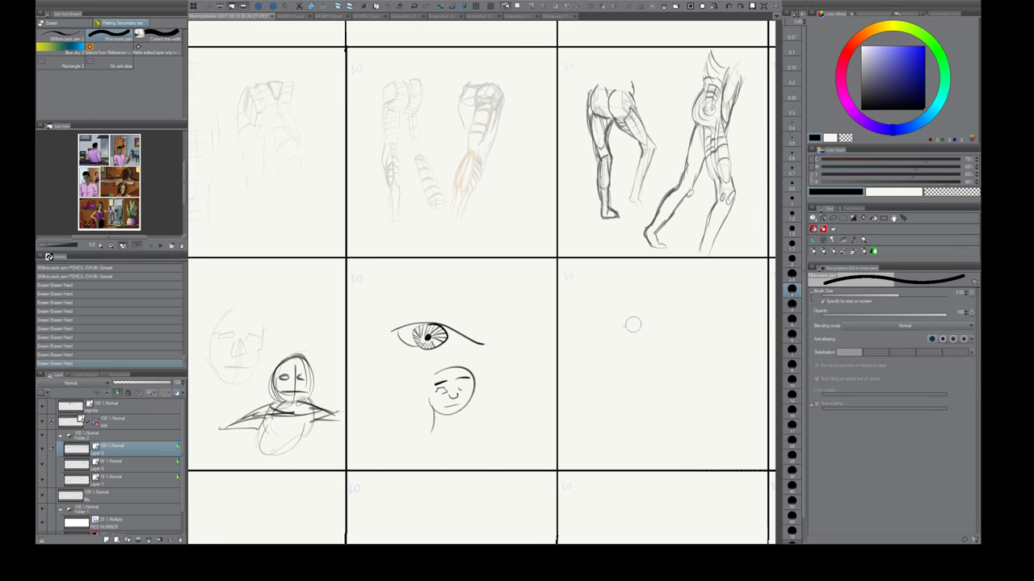
left_click(792, 229)
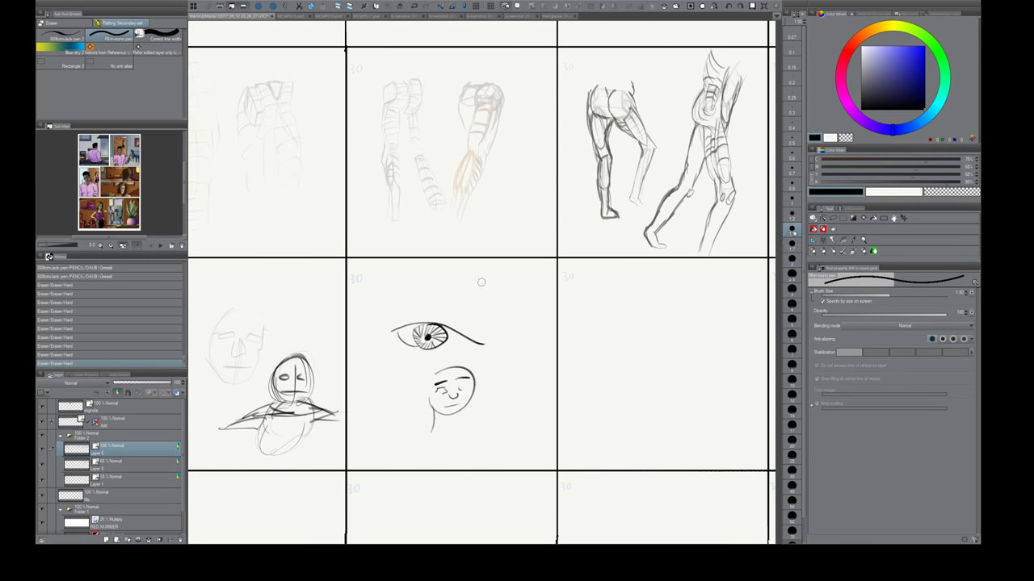
mouse_move(453, 387)
left_mouse_down()
mouse_move(439, 375)
mouse_move(467, 380)
mouse_move(425, 371)
mouse_move(411, 448)
left_mouse_up()
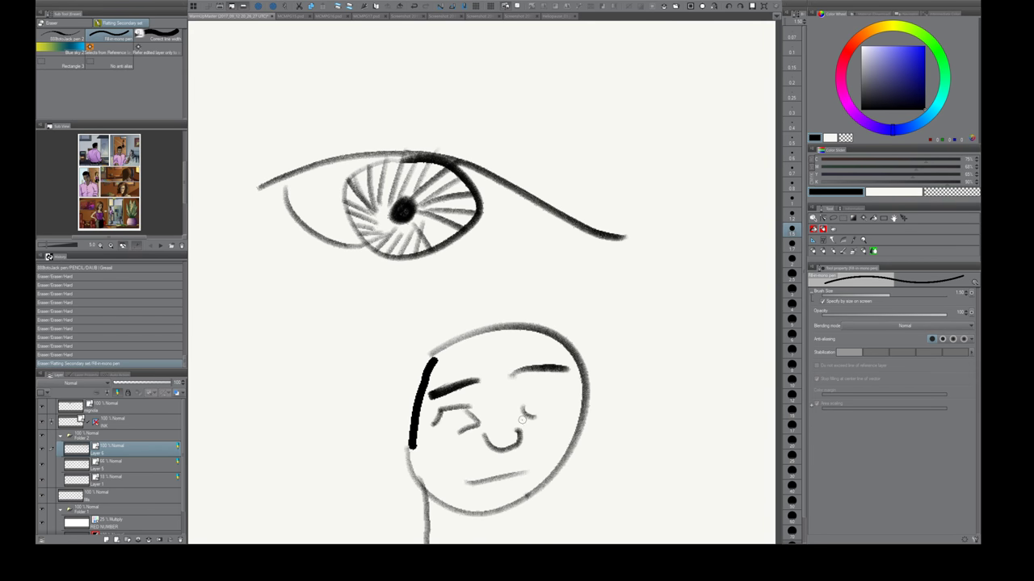
- Inspect the pen stroke on the face's left outline up close and undo it
key("ctrl+space")
left_click_drag(485, 428, 533, 428)
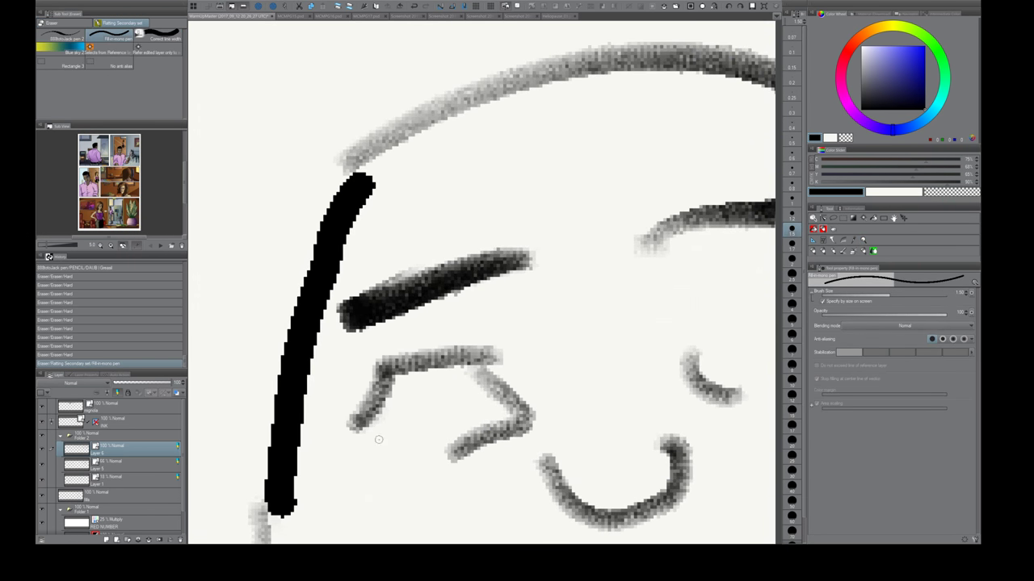
left_click_drag(466, 429, 434, 439)
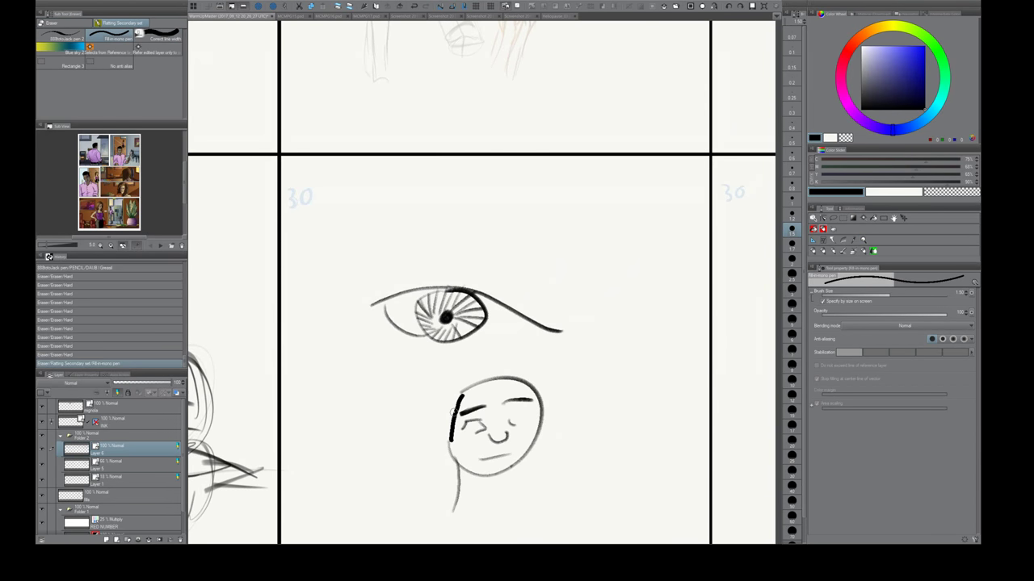
key("ctrl+z")
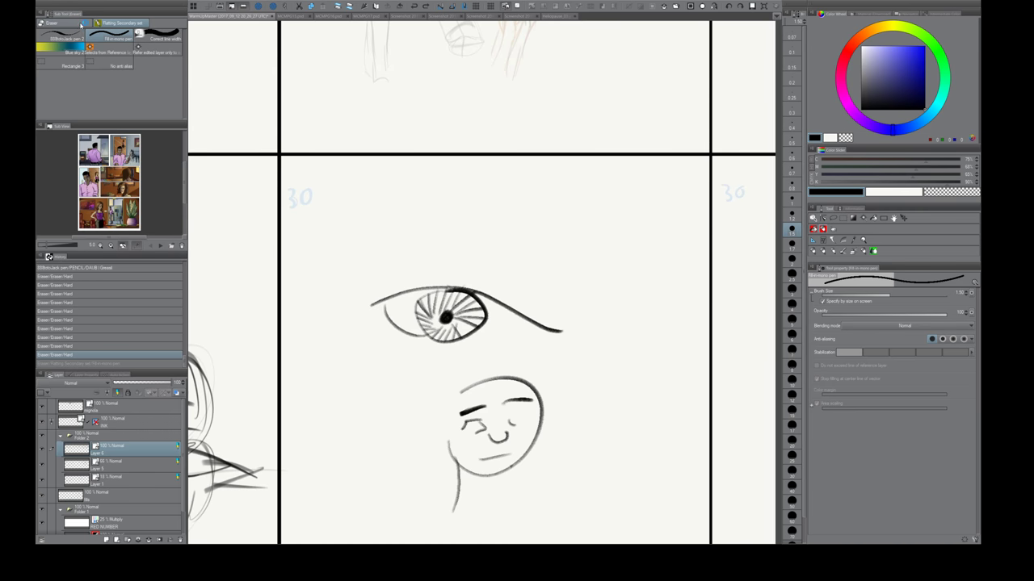
- Draw short lines and zigzag test strokes above and beside the eye with the INK group's G-pen 2
key("g")
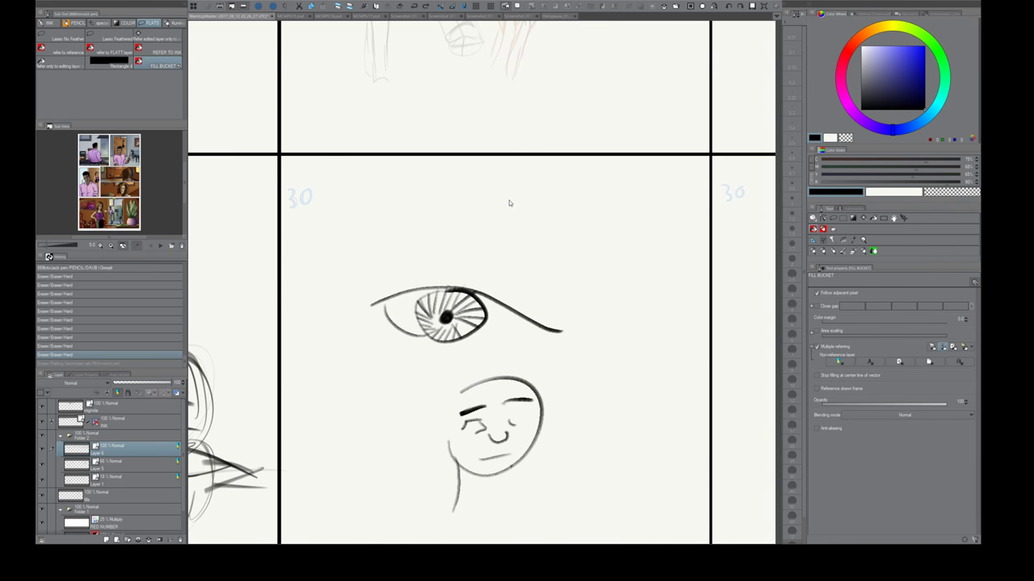
key("u")
left_click(51, 24)
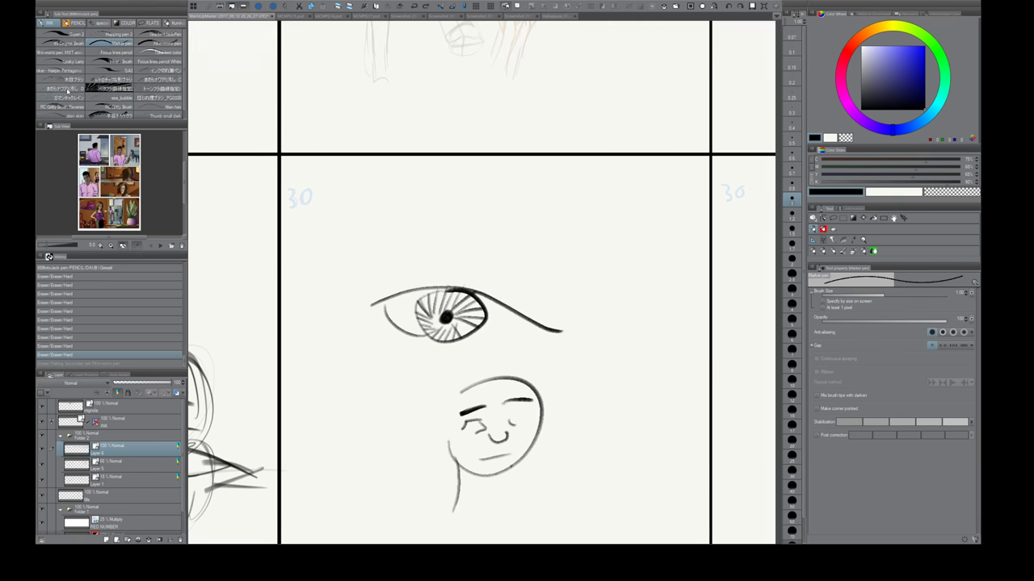
left_click(66, 34)
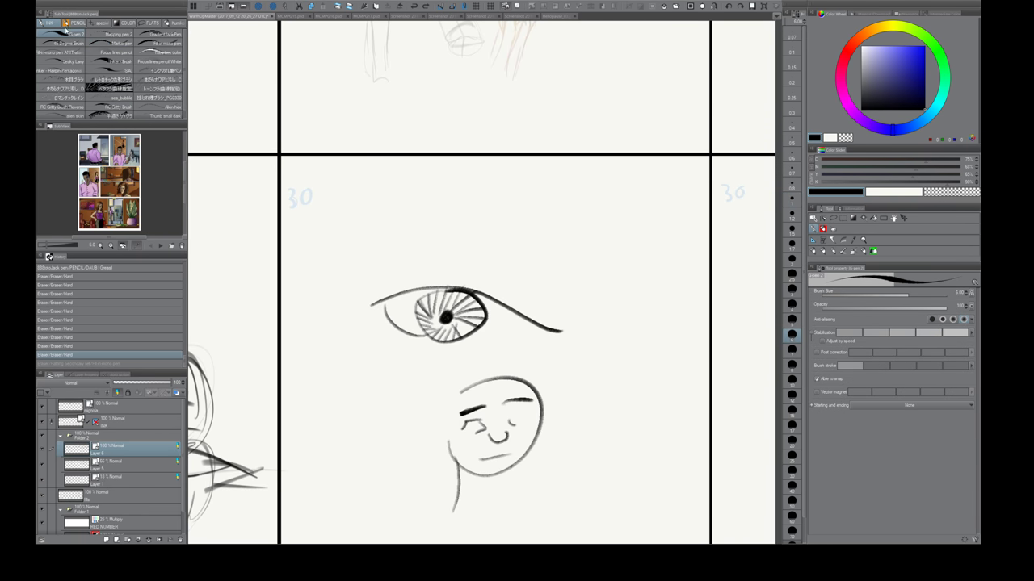
left_click_drag(442, 201, 389, 241)
mouse_move(455, 206)
left_mouse_down()
mouse_move(494, 211)
mouse_move(489, 229)
mouse_move(527, 222)
mouse_move(507, 243)
mouse_move(553, 278)
left_mouse_up()
mouse_move(595, 239)
left_mouse_down()
mouse_move(578, 253)
mouse_move(597, 316)
mouse_move(580, 341)
left_mouse_up()
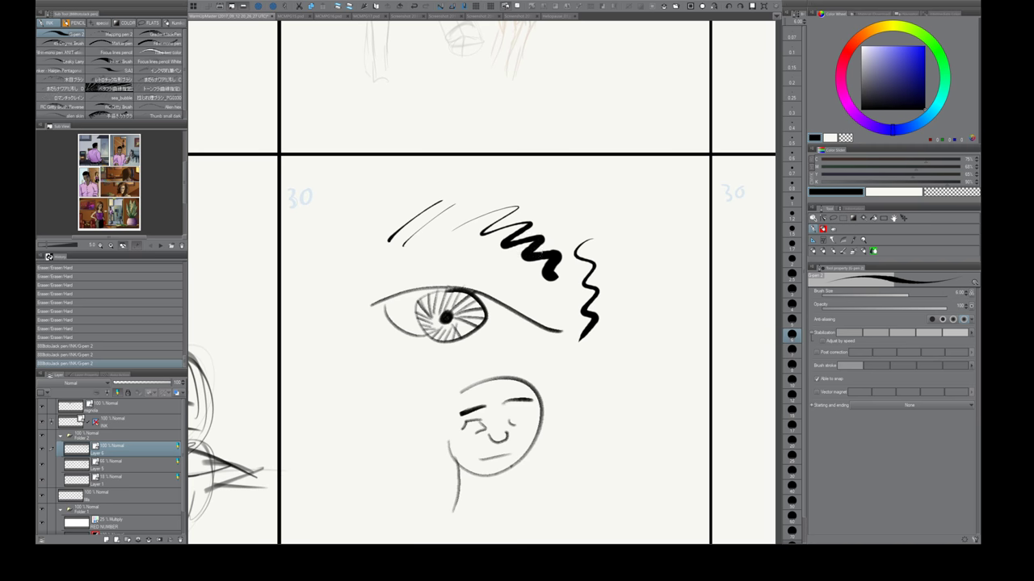
key("e")
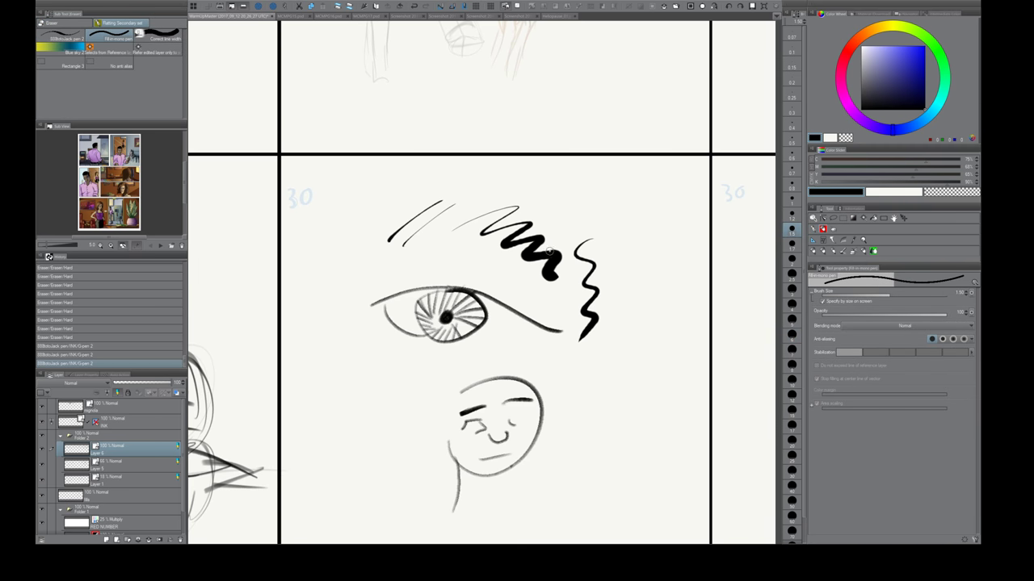
key("p")
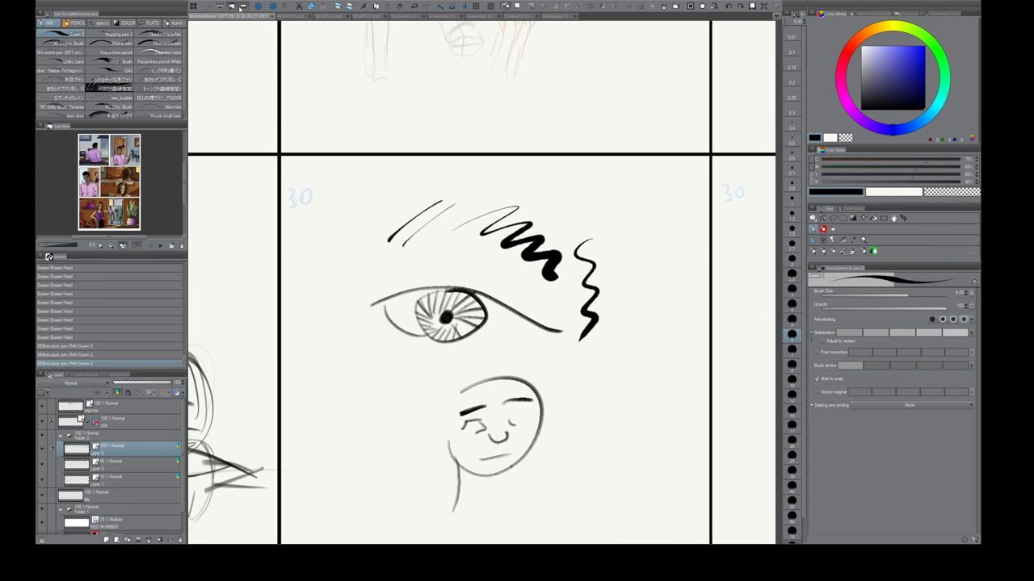
- Show and hide the title bar and menu bar twice to demonstrate the toggle
left_click(218, 7)
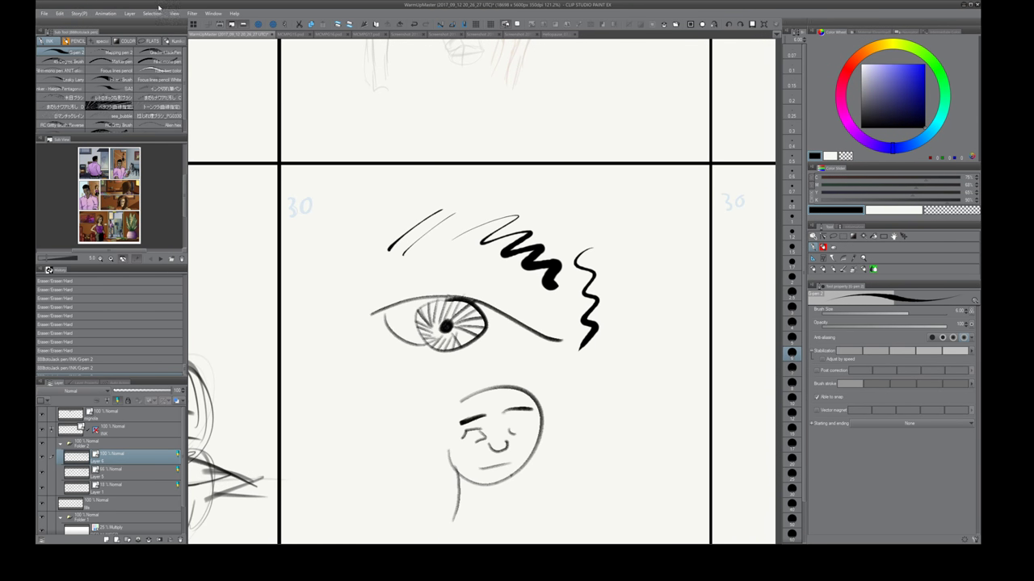
left_click(220, 25)
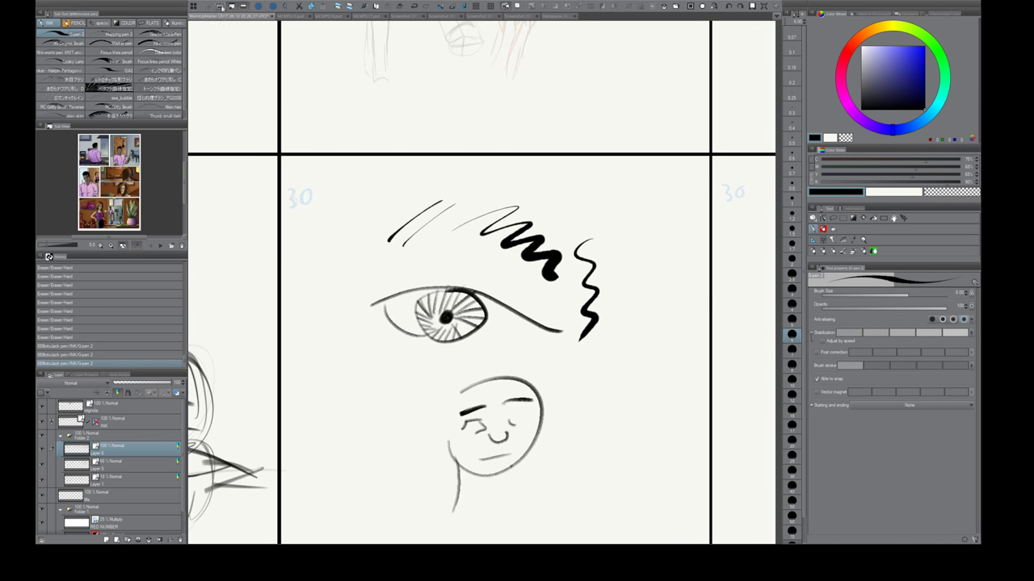
left_click(220, 7)
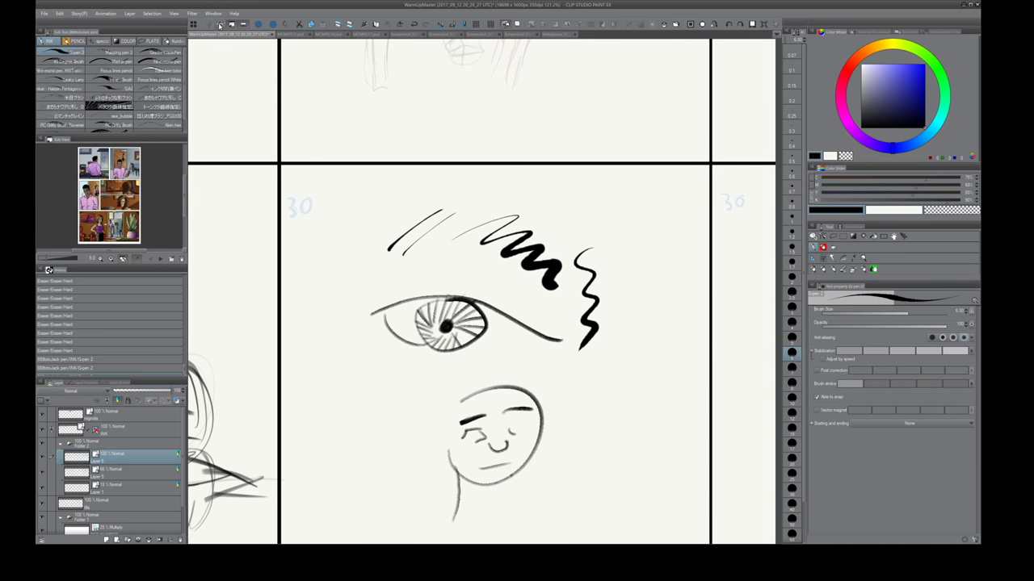
left_click(219, 24)
left_click(218, 19)
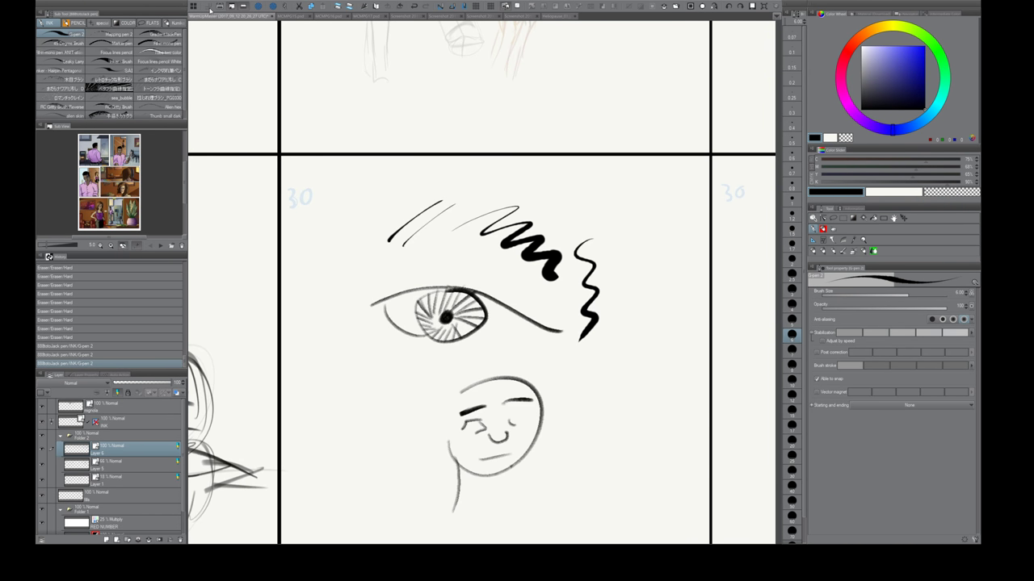
- Hide and show the Sub View palette repeatedly to demonstrate its toggle
left_click_drag(485, 323, 499, 316)
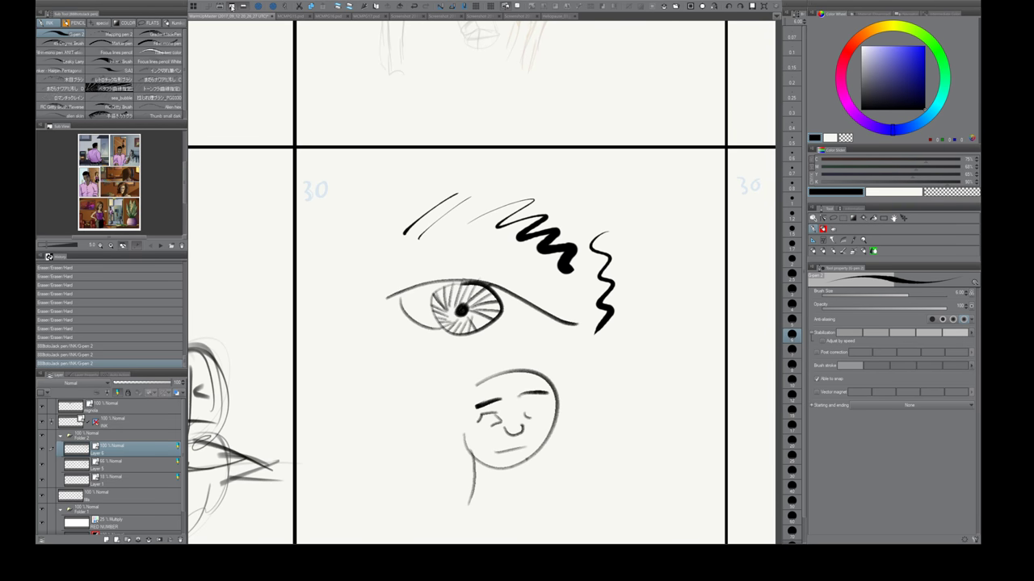
left_click(231, 6)
left_click(231, 7)
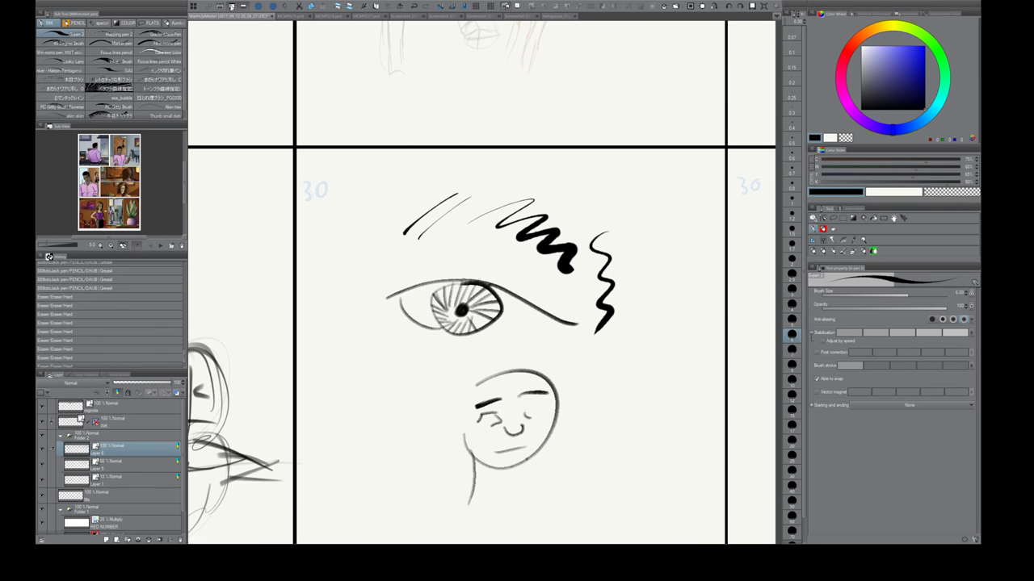
left_click(231, 6)
left_click(230, 6)
left_click(231, 6)
left_click(231, 7)
- Zoom into the comic page in the Sub View and sample a dark brown from it as the drawing colour
scroll(115, 184, "up", 3)
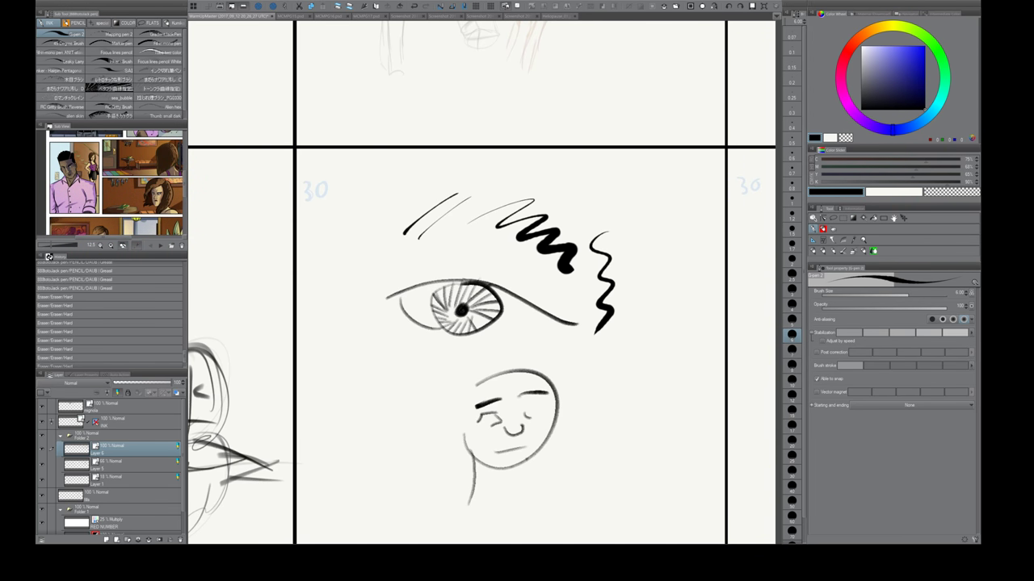
scroll(111, 183, "up", 2)
left_click_drag(145, 186, 105, 169)
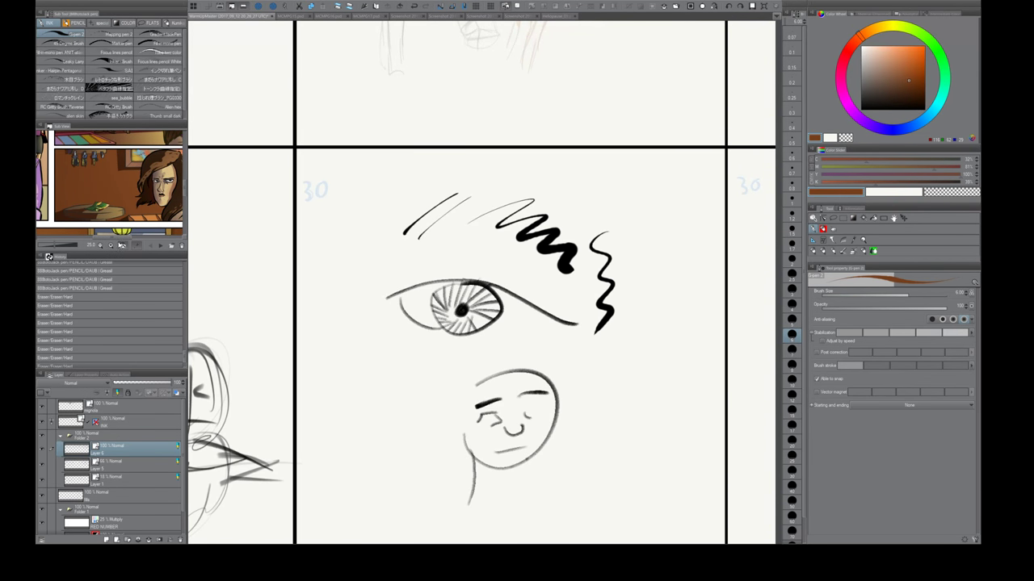
left_click(113, 247)
left_click(100, 246)
left_click(111, 246)
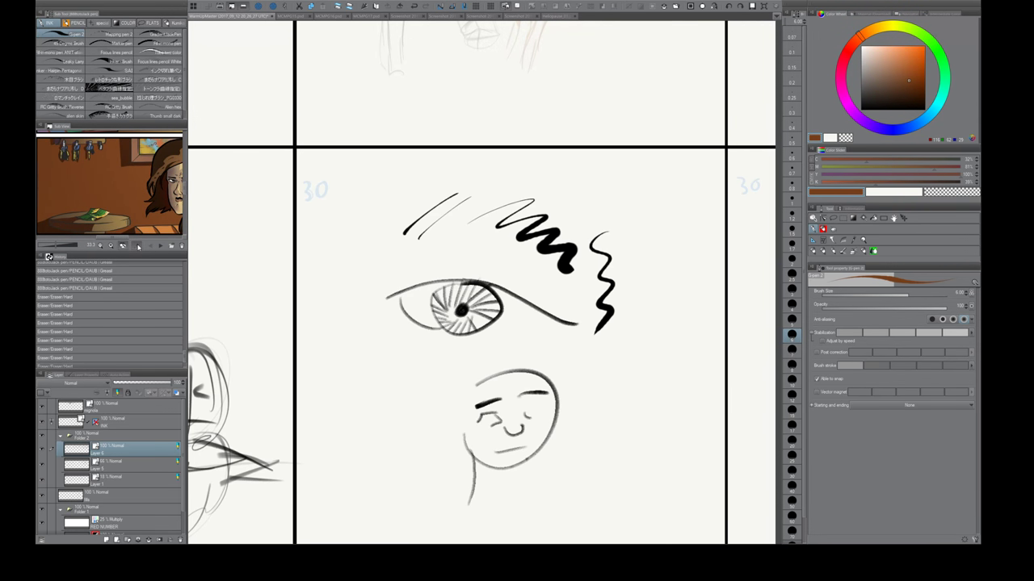
left_click(138, 187)
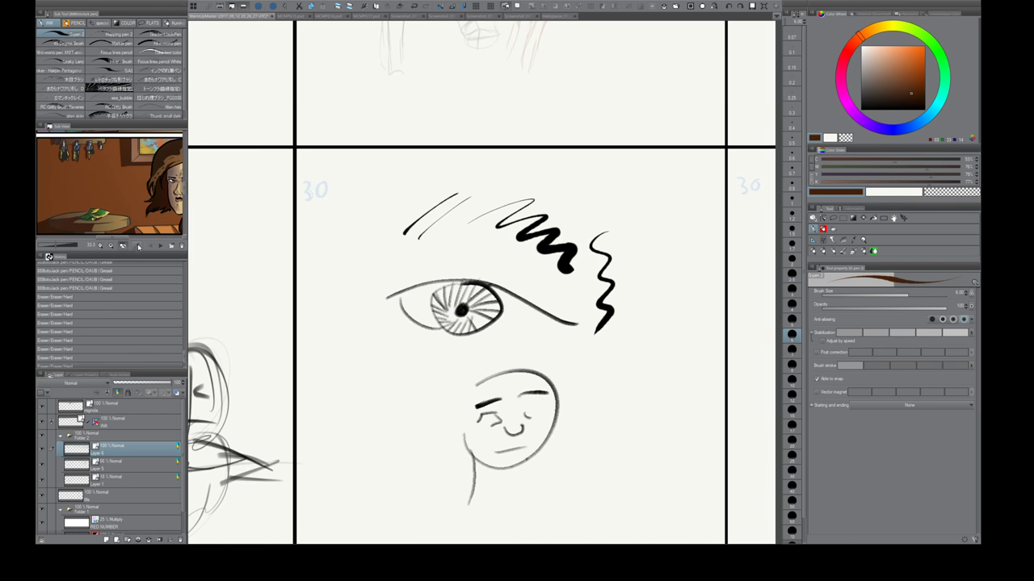
mouse_move(136, 198)
left_mouse_down()
mouse_move(150, 185)
mouse_move(106, 186)
mouse_move(132, 173)
left_mouse_up()
left_click(139, 181)
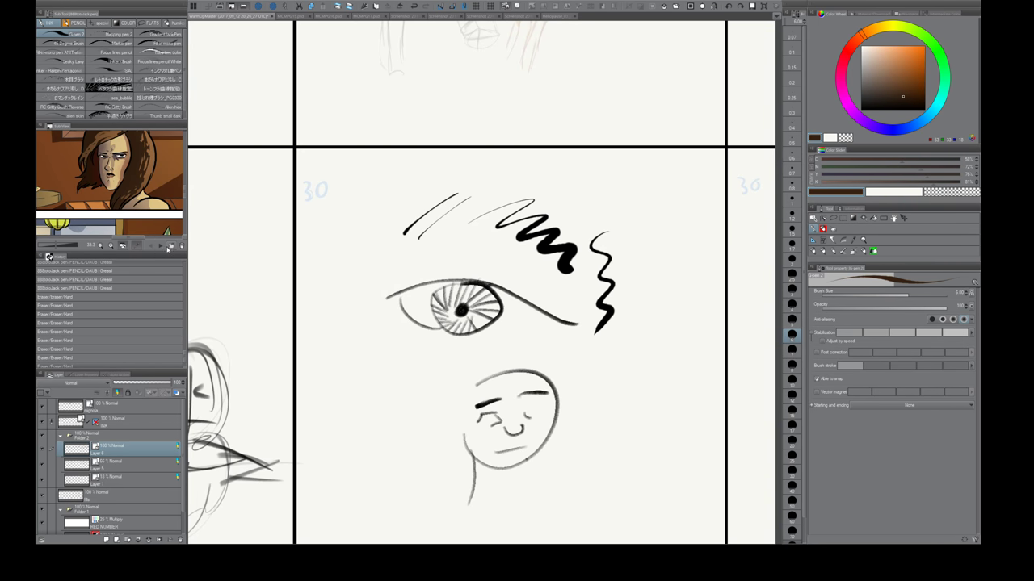
- Load the next reference page in the Sub View, zoom in on its panels, and hide the Sub View palette
left_click(160, 247)
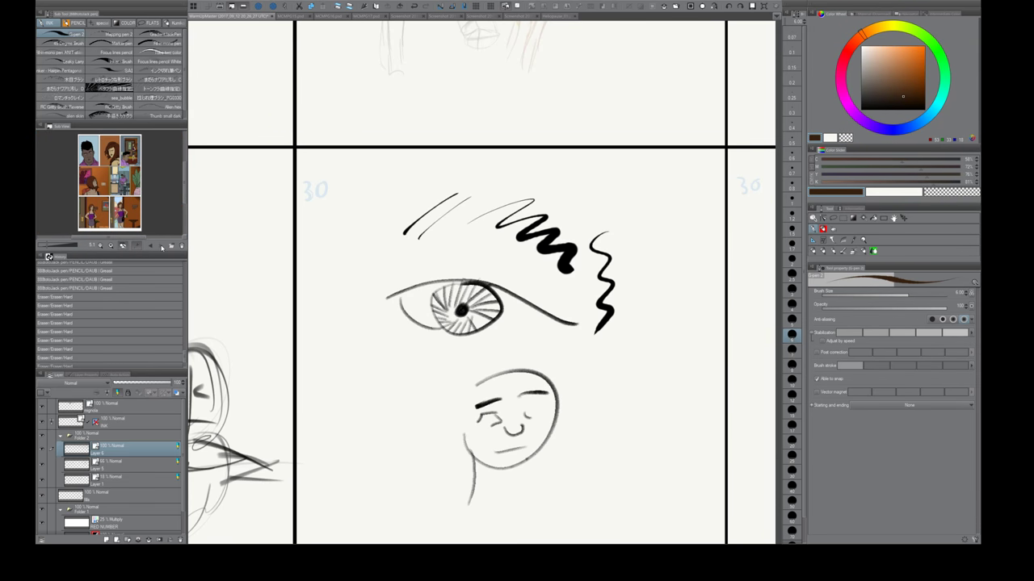
scroll(113, 182, "up", 5)
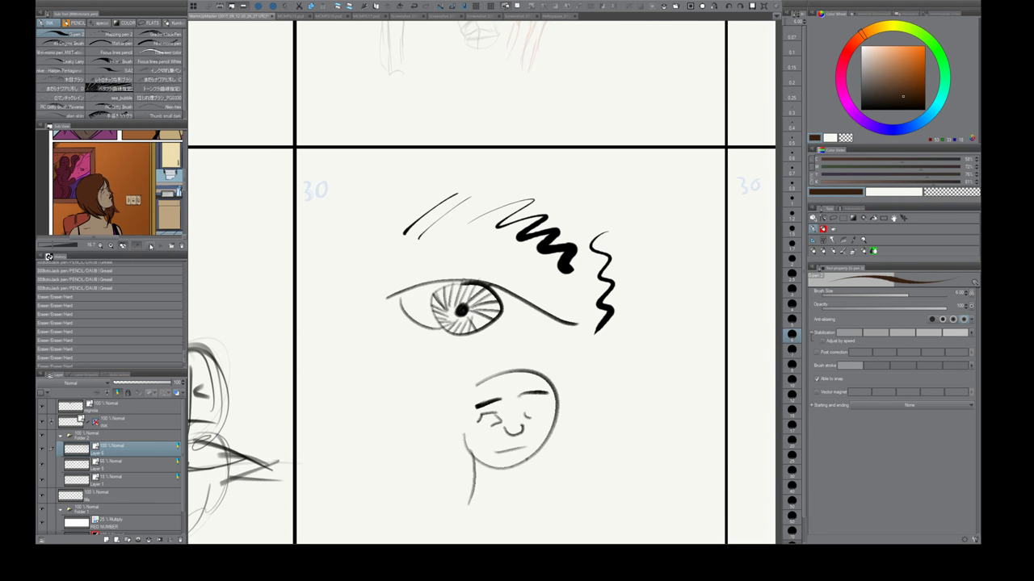
left_click(122, 245)
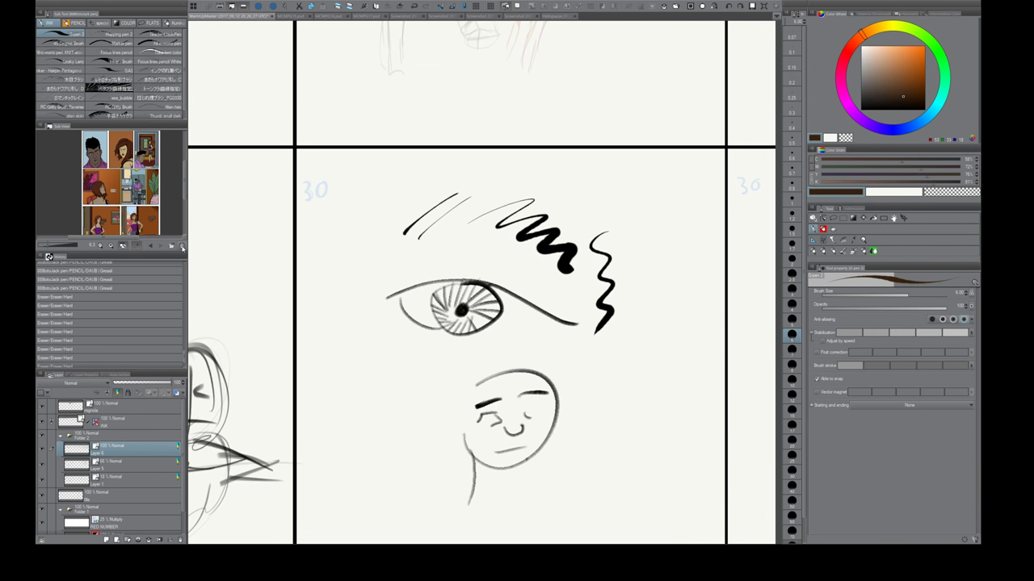
left_click_drag(45, 245, 105, 185)
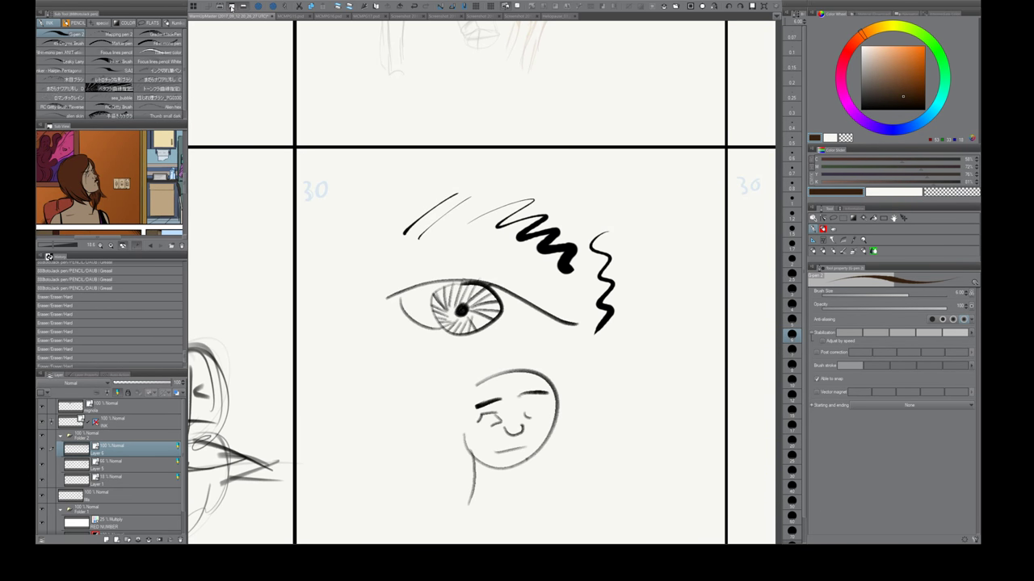
left_click(231, 7)
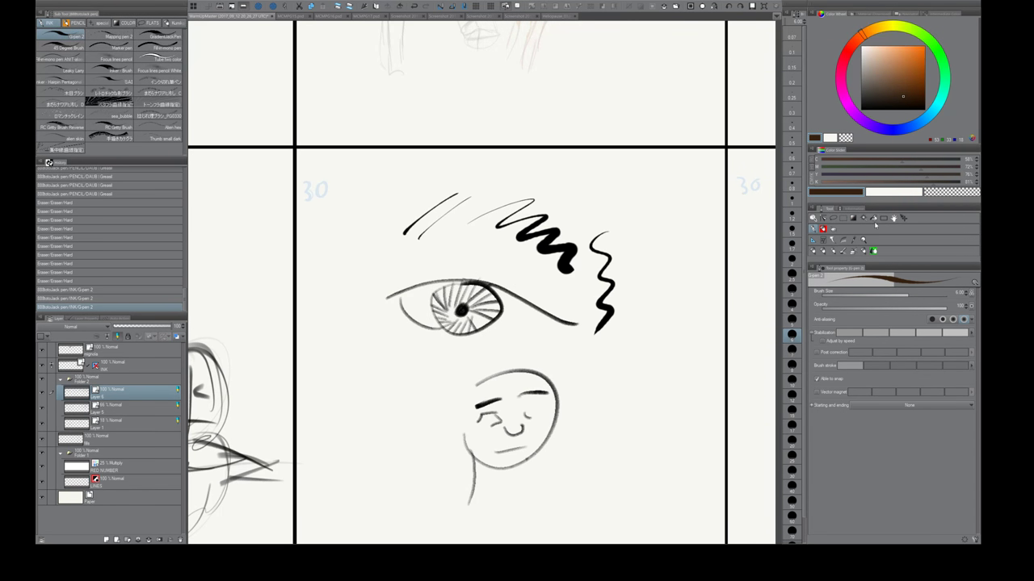
- Select the area around the short pen lines above the eye with the Lasso
left_click(832, 219)
mouse_move(408, 186)
left_mouse_down()
mouse_move(363, 242)
mouse_move(402, 192)
left_mouse_up()
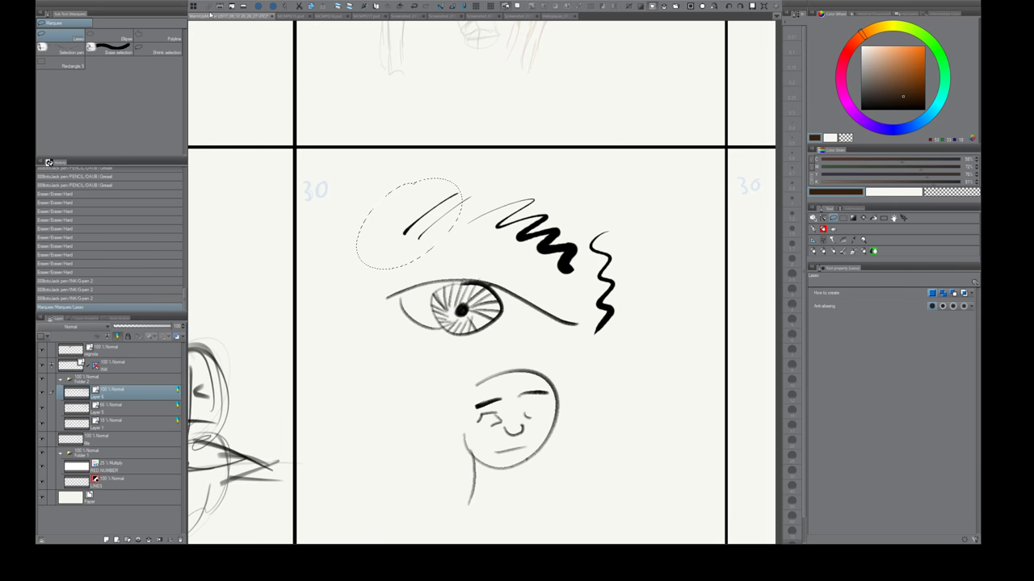
left_click_drag(781, 327, 788, 327)
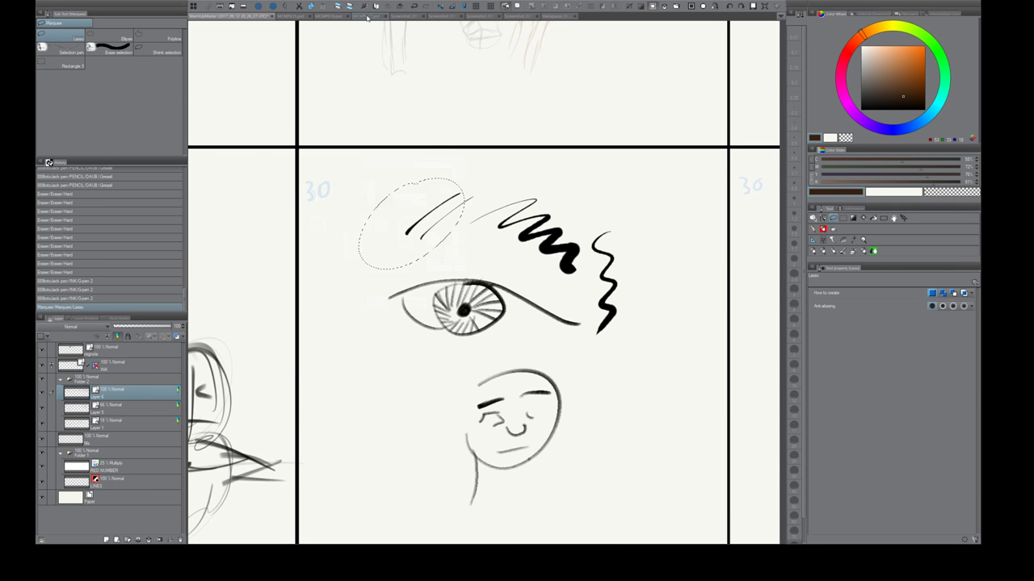
- Switch to the inked car-scene comic page and select its Panels layer
left_click(368, 17)
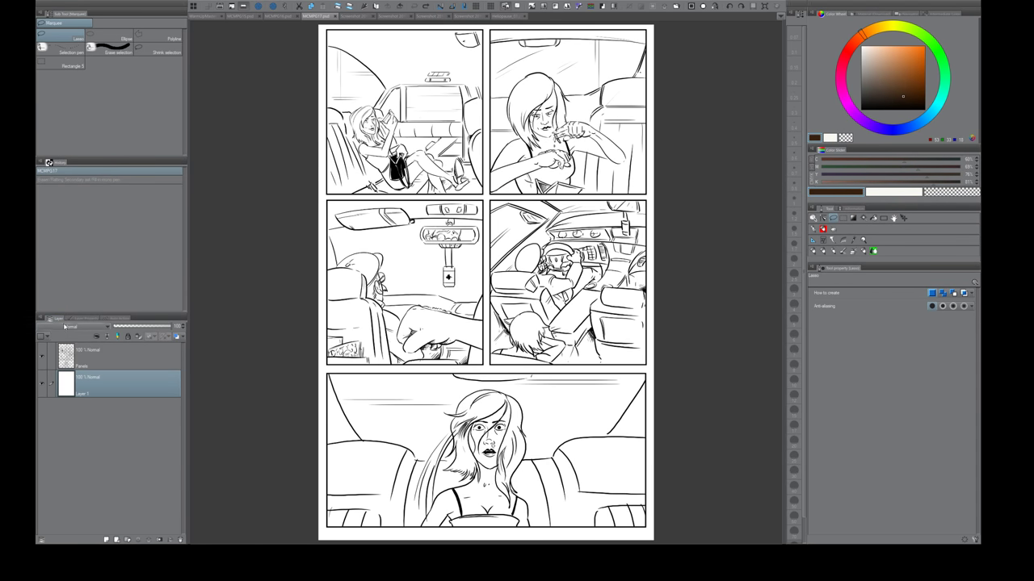
left_click(111, 358)
left_click(109, 379)
left_click(111, 357)
left_click(109, 380)
left_click(109, 358)
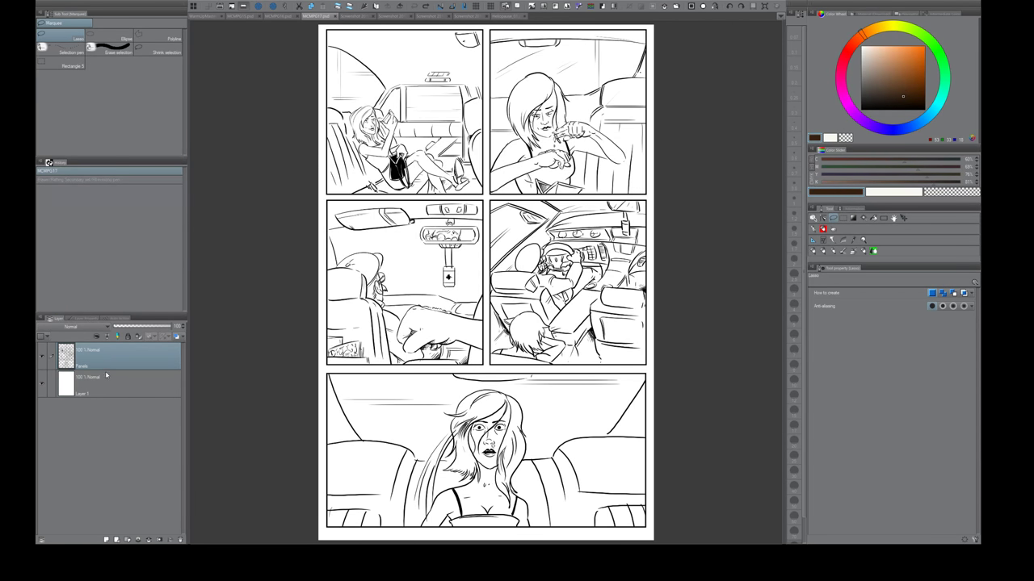